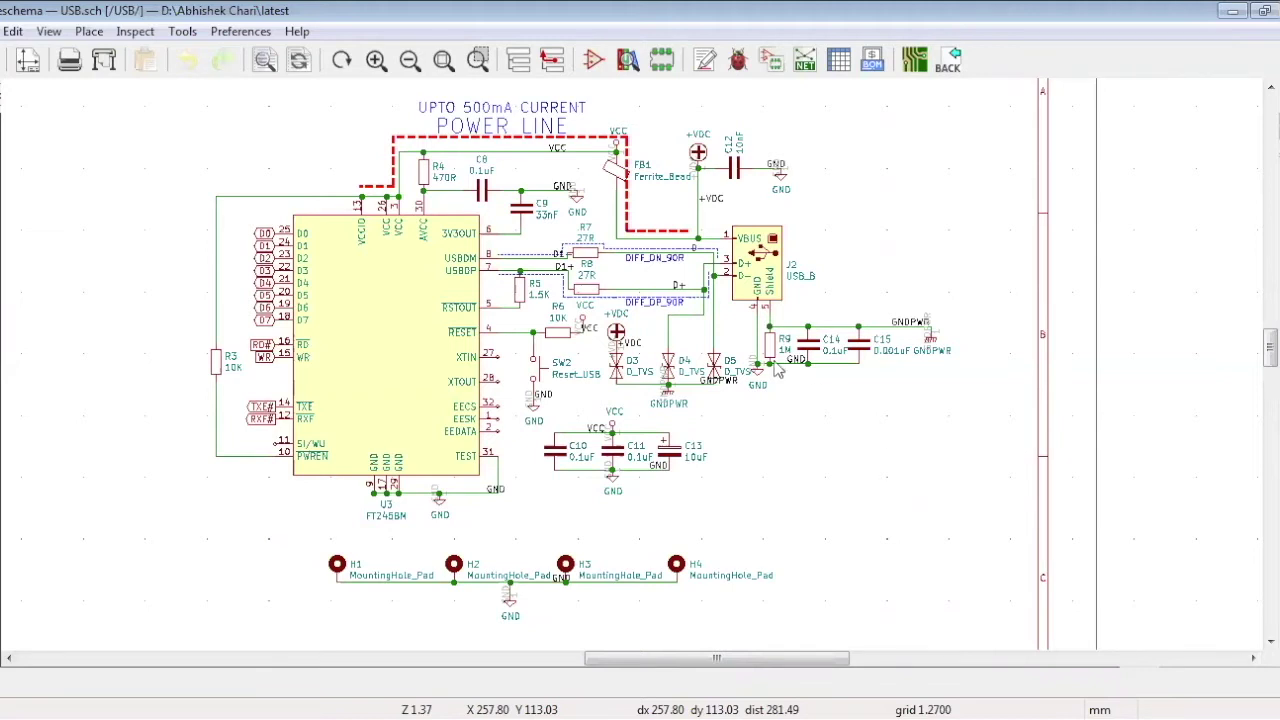
- Open the schematic hierarchy navigator and go to the Root sheet of test.sch
{"action": "left_click", "coordinate": [522, 64]}
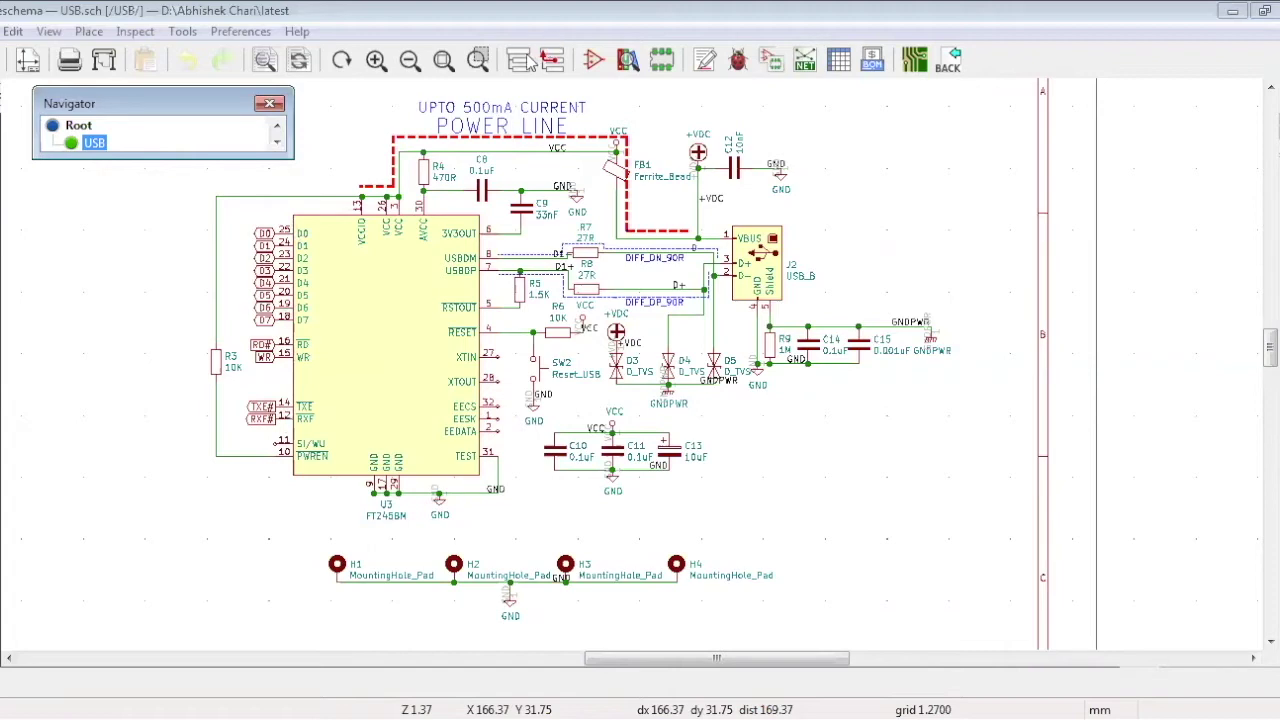
{"action": "left_click", "coordinate": [80, 125]}
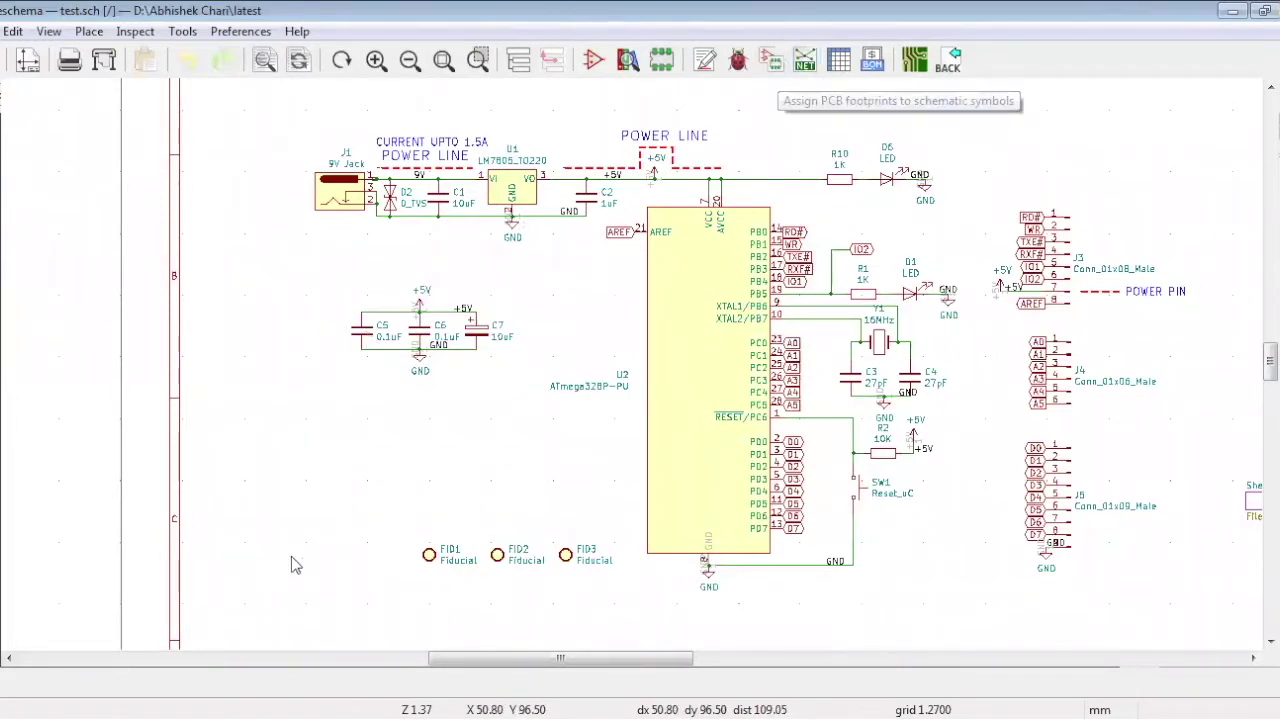
- Switch to Pcbnew showing test.kicad_pcb with its unrouted footprints and ratsnest
{"action": "key", "text": "alt+Tab"}
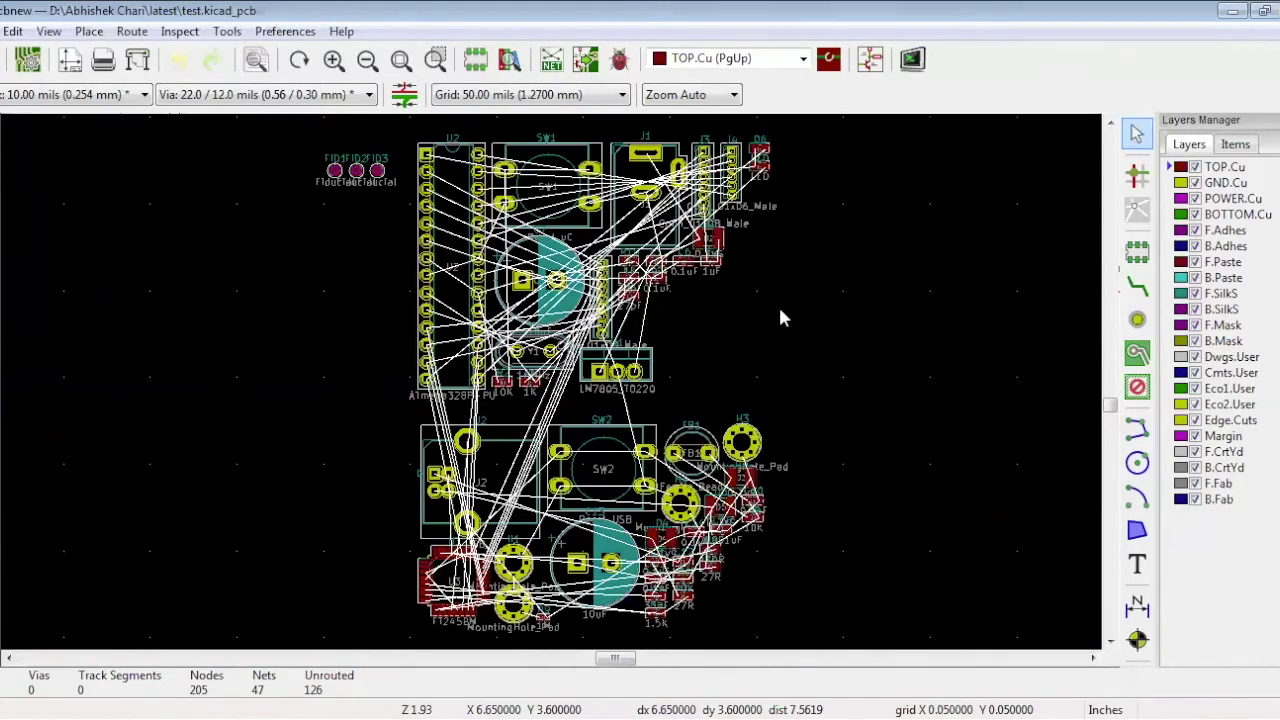
- Keep the 10.00 mil track width and the 22.0 / 12.0 mil via size
{"action": "left_click", "coordinate": [145, 96]}
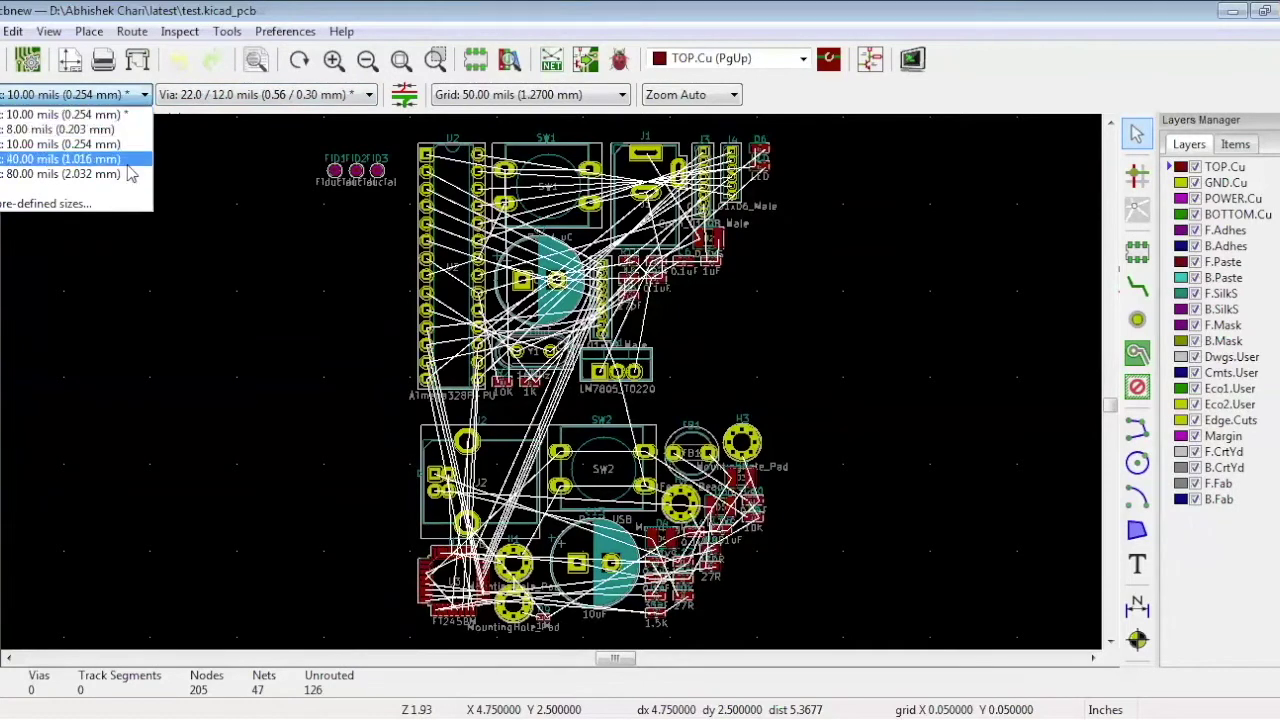
{"action": "left_click", "coordinate": [318, 96]}
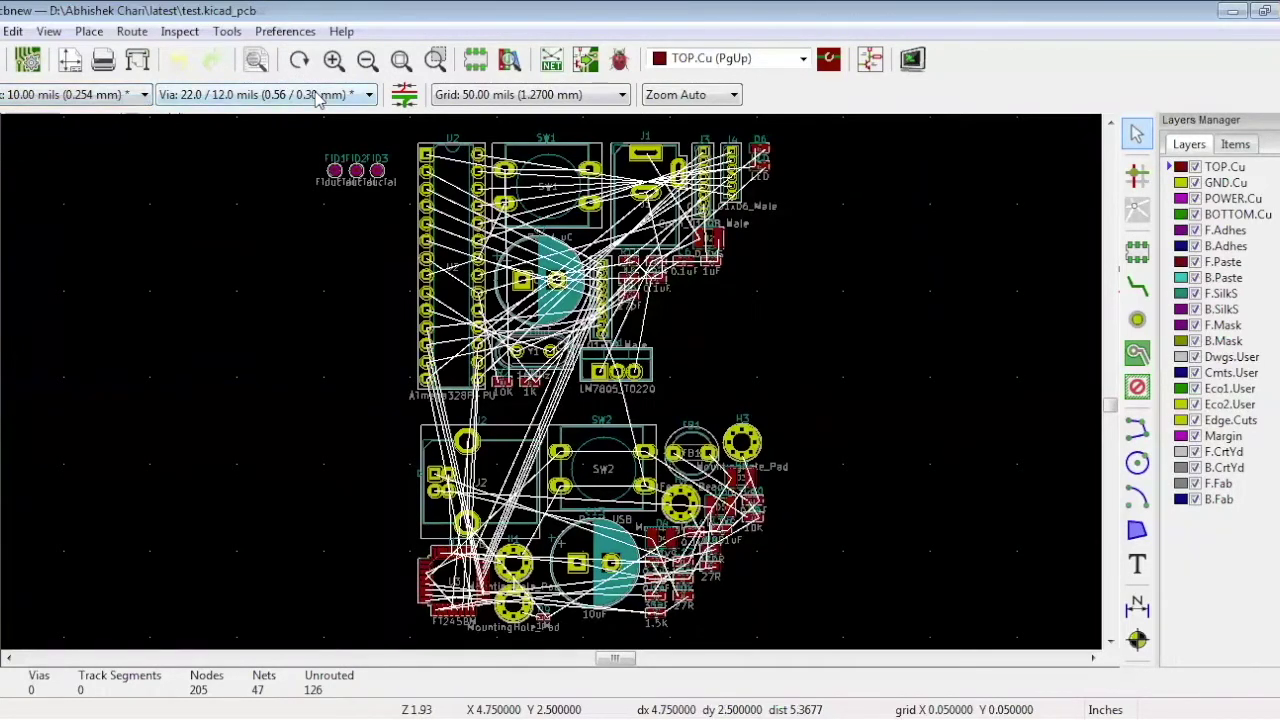
{"action": "left_click", "coordinate": [371, 97]}
{"action": "left_click", "coordinate": [317, 209]}
- Set the grid to 100.00 mils and view the four-layer stackup in Board Setup
{"action": "left_click", "coordinate": [606, 96]}
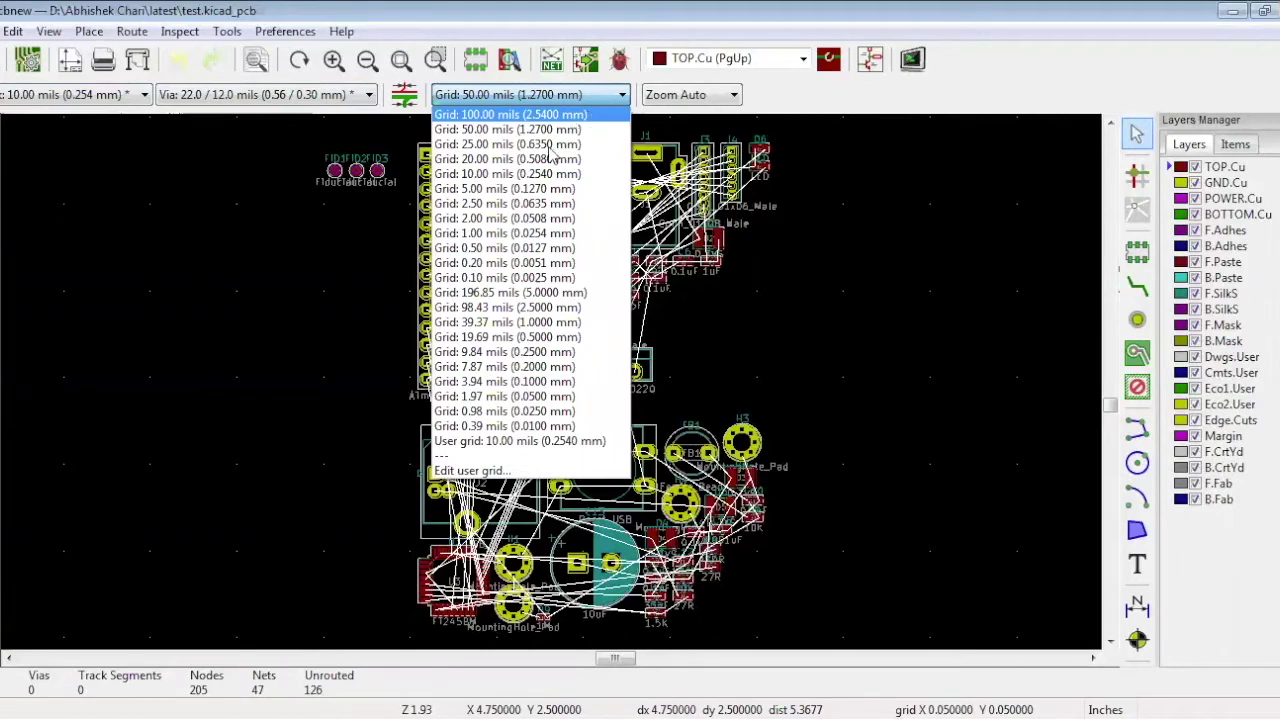
{"action": "left_click", "coordinate": [591, 119]}
{"action": "left_click", "coordinate": [28, 59]}
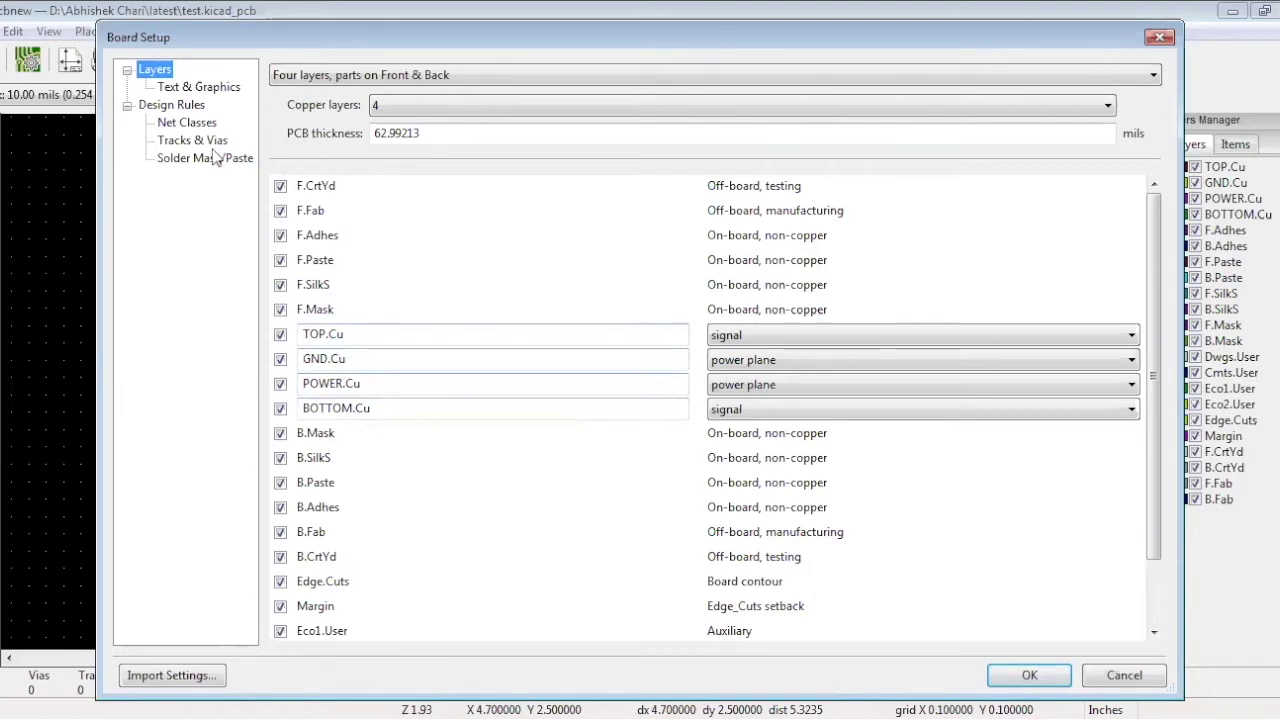
- Review the Net Classes, Tracks & Vias and Solder Mask/Paste pages, then close Board Setup
{"action": "left_click", "coordinate": [188, 122]}
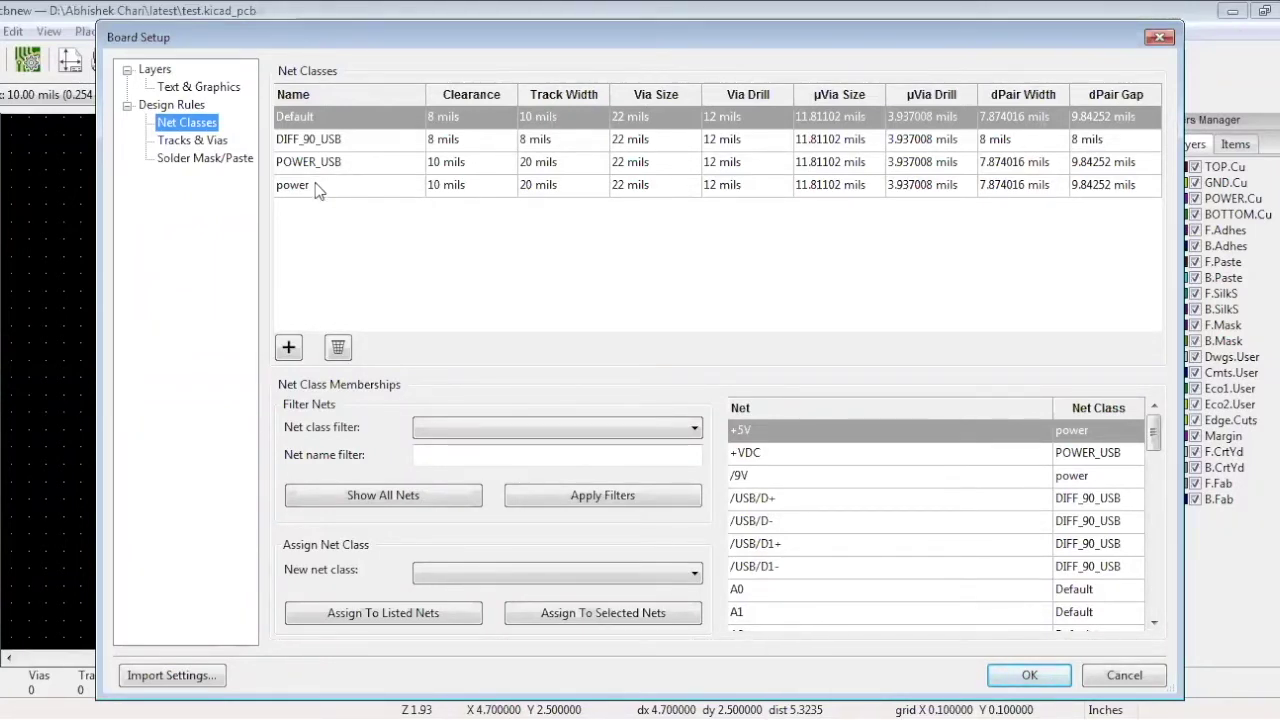
{"action": "left_click", "coordinate": [190, 140]}
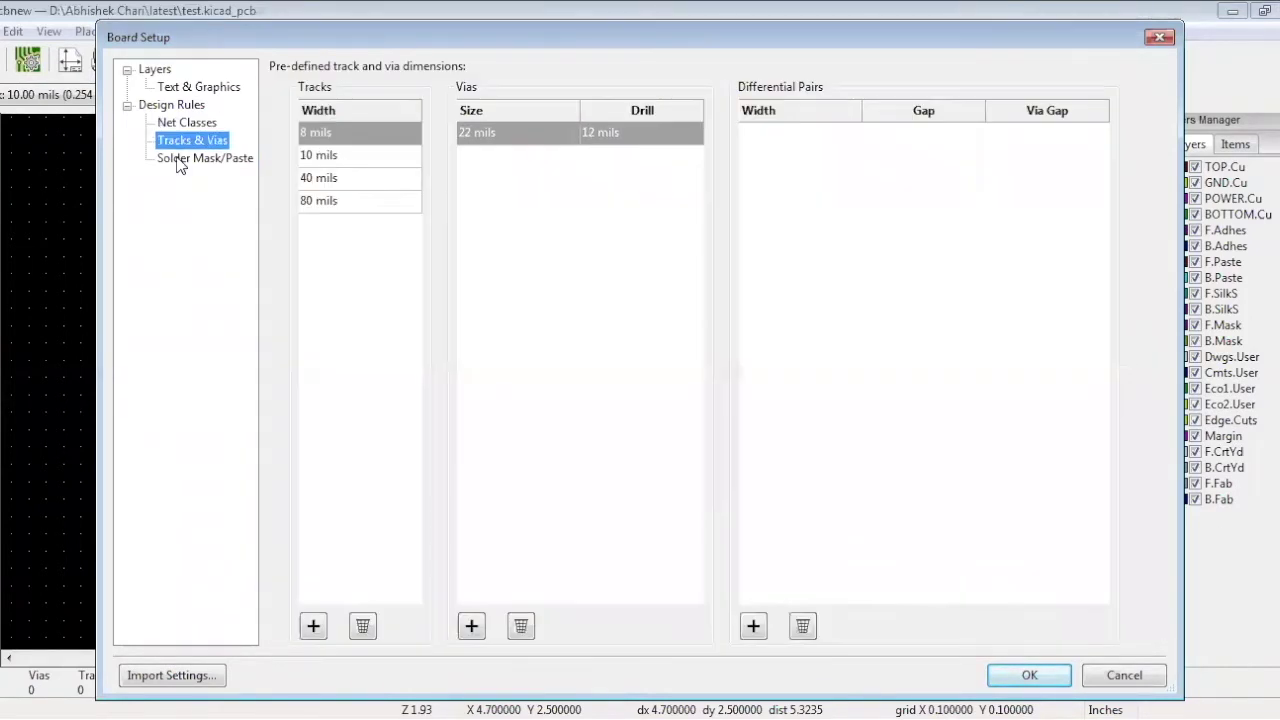
{"action": "left_click", "coordinate": [182, 158]}
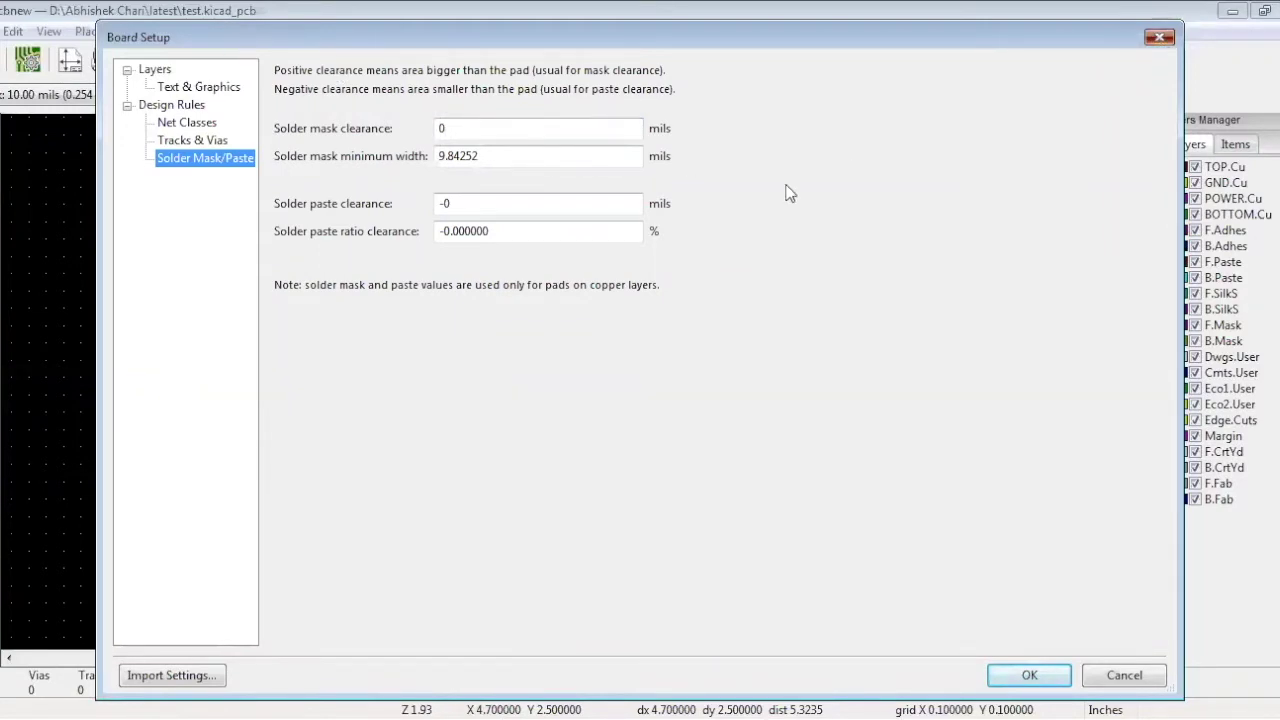
{"action": "key", "text": "Return"}
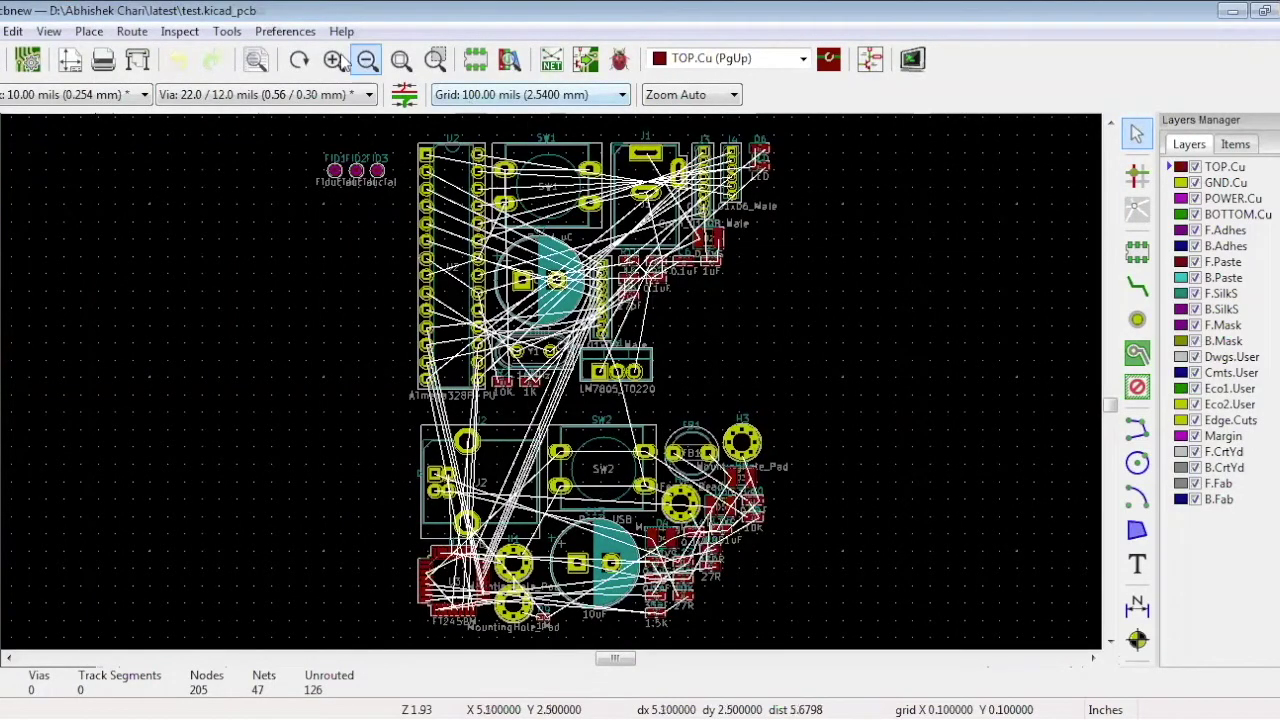
- Zoom out and draw the rectangular board outline with graphic lines on Edge.Cuts
{"action": "left_click", "coordinate": [367, 62]}
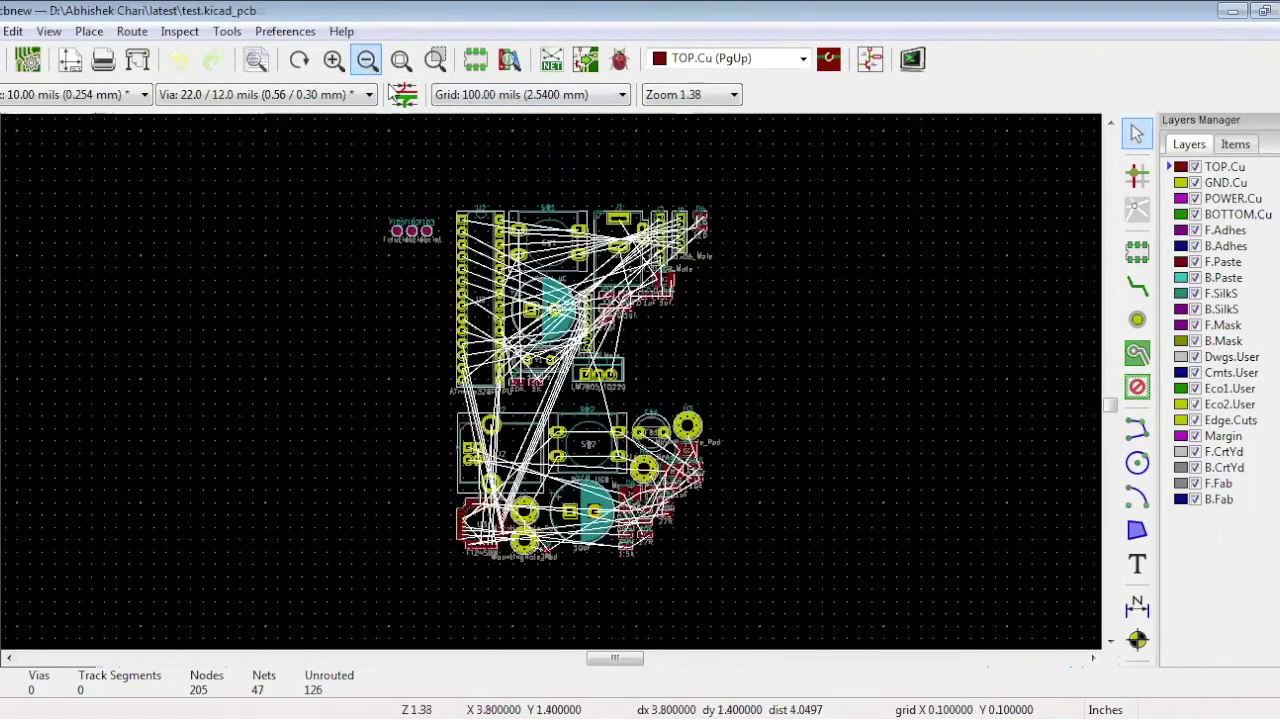
{"action": "left_click", "coordinate": [369, 63]}
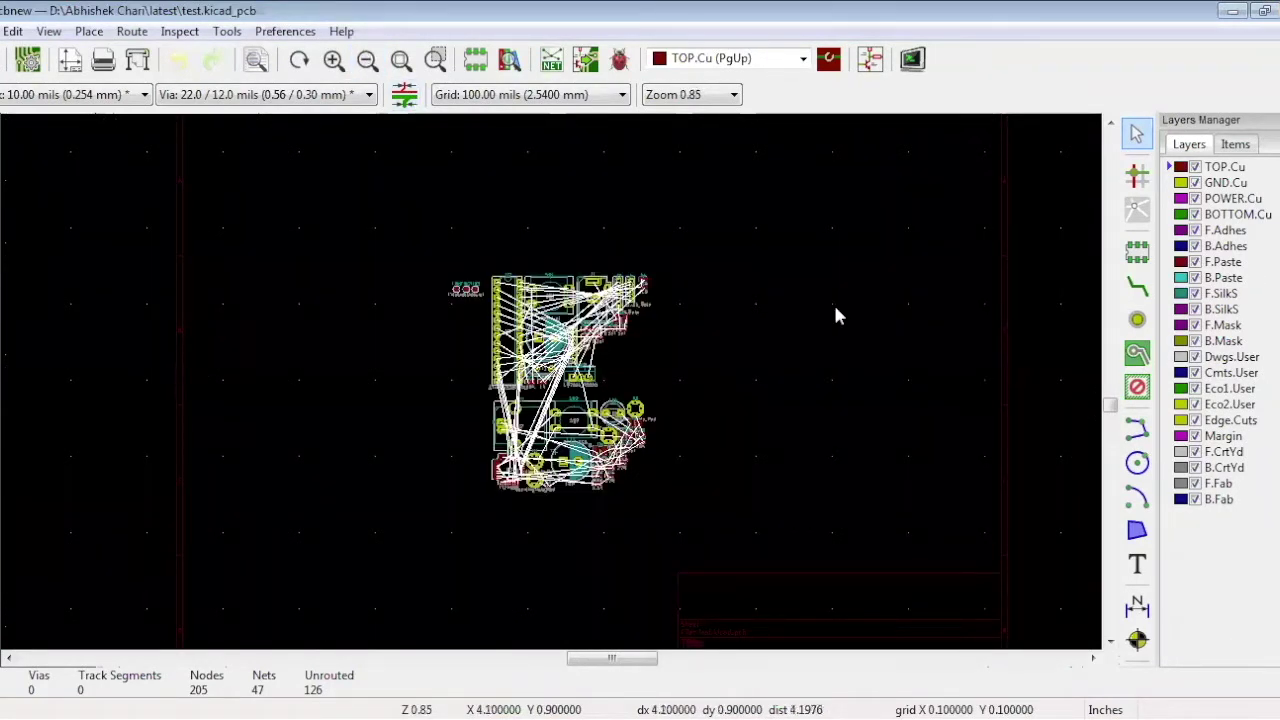
{"action": "left_click", "coordinate": [1137, 430]}
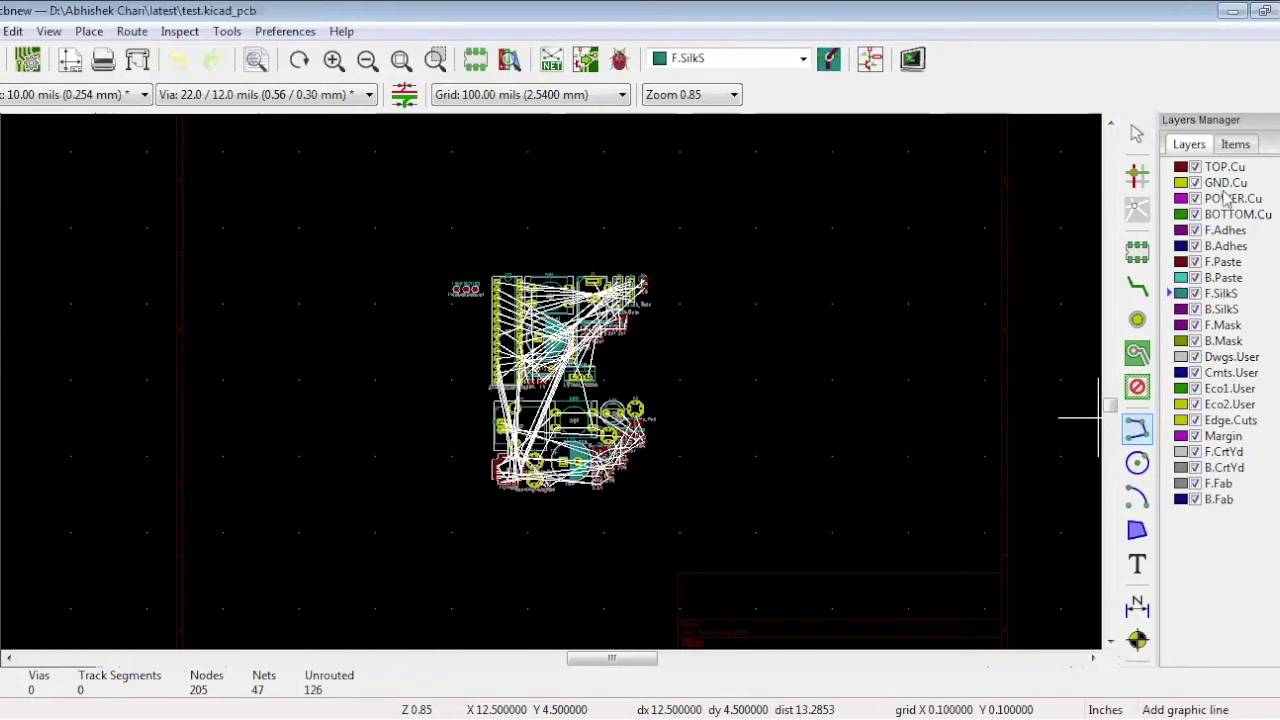
{"action": "left_click", "coordinate": [1230, 421]}
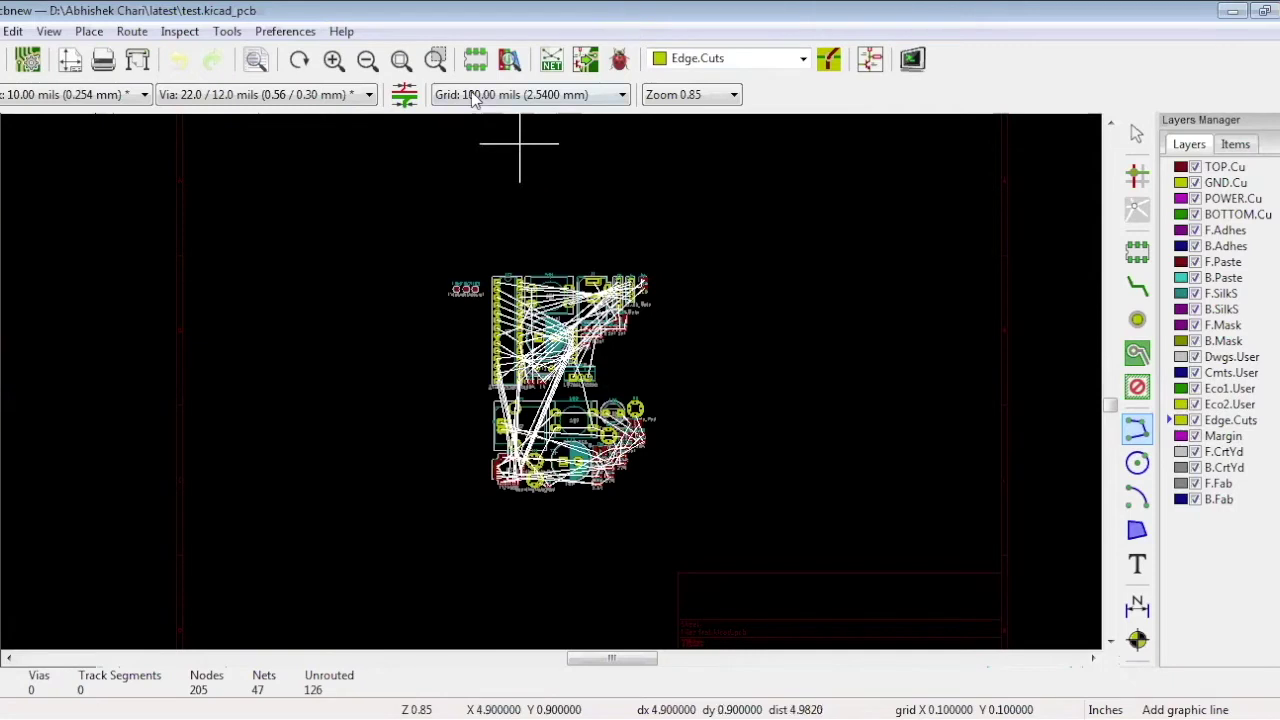
{"action": "left_click", "coordinate": [426, 208]}
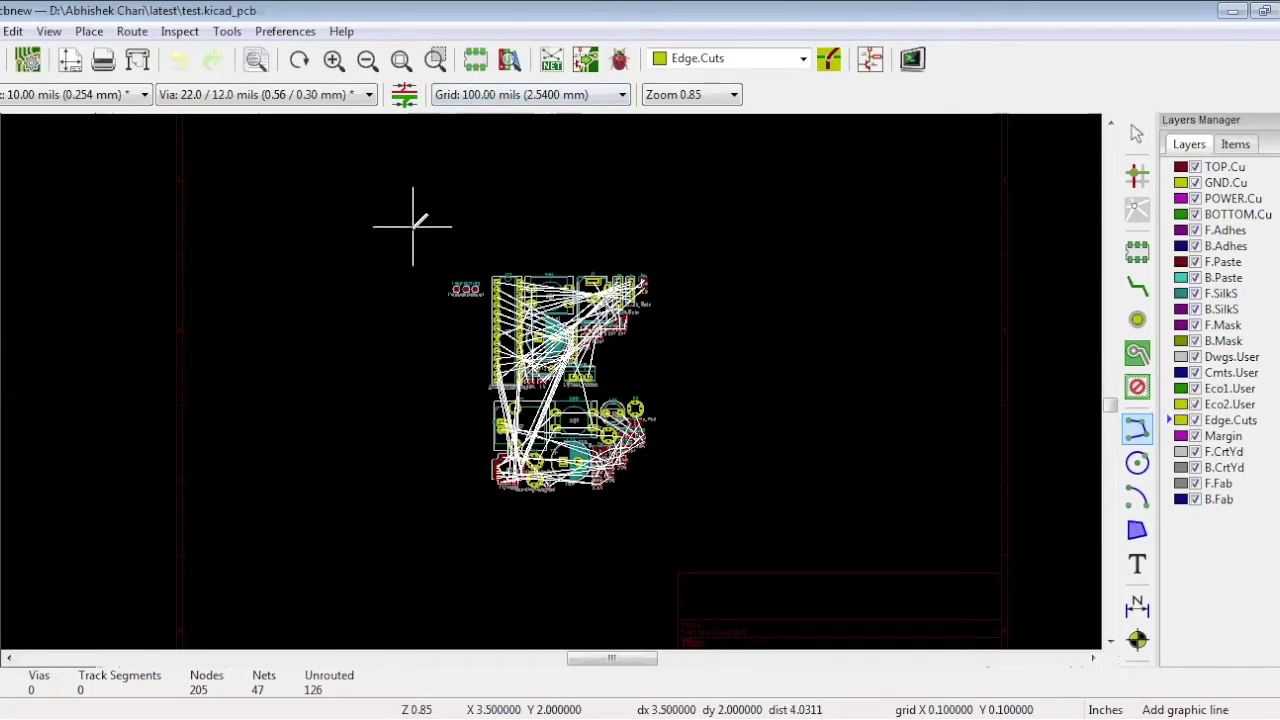
{"action": "left_click", "coordinate": [412, 226]}
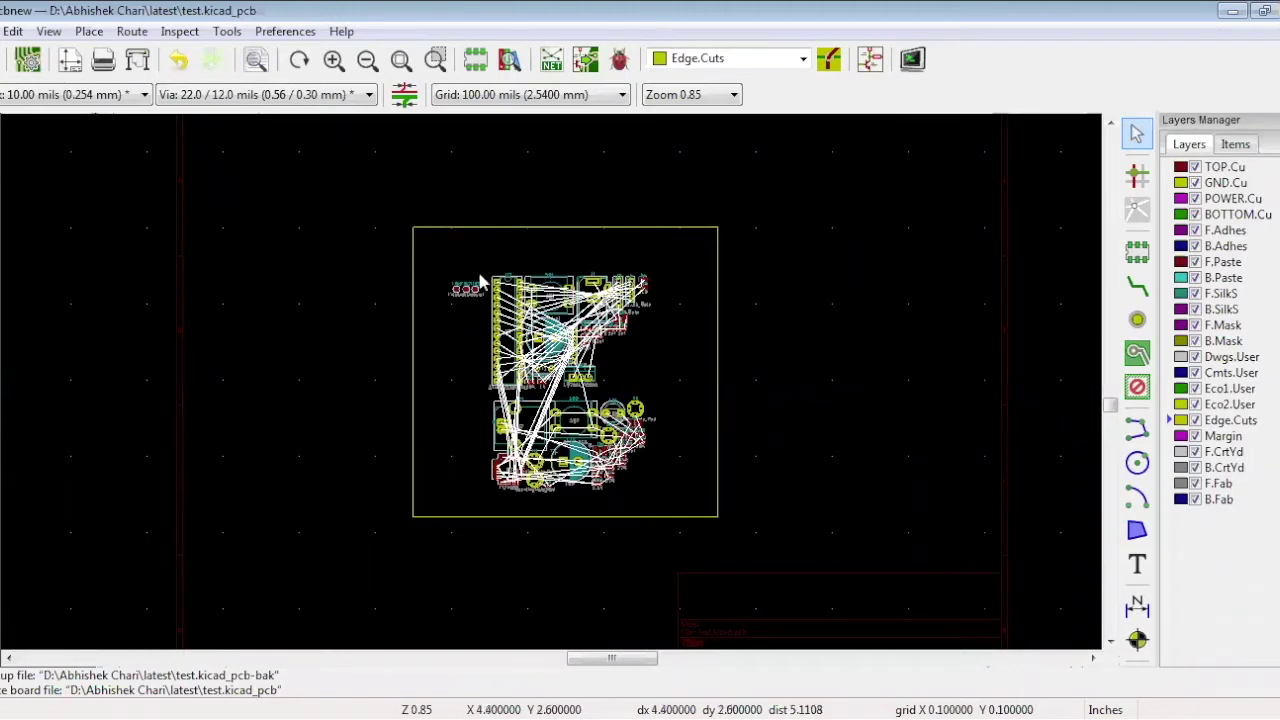
- Place the grid origin at the outline's bottom-left corner and save the board
{"action": "key", "text": "s"}
{"action": "left_click", "coordinate": [413, 517]}
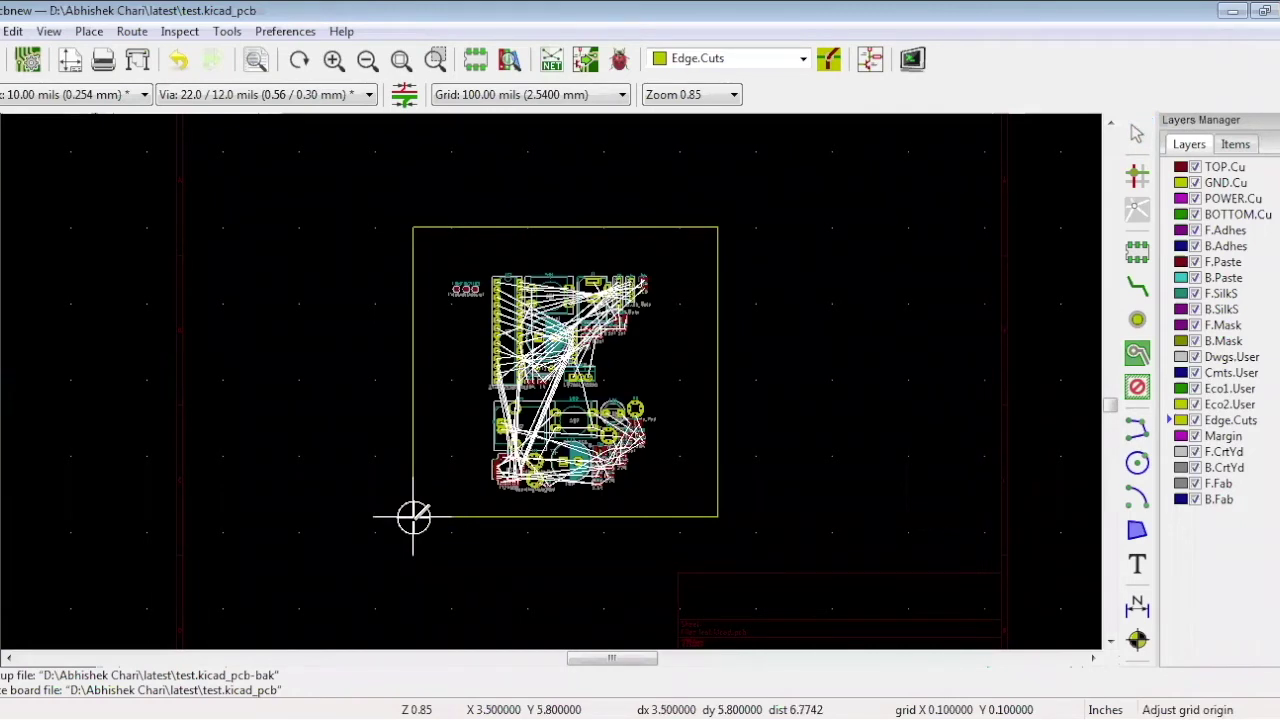
{"action": "right_click", "coordinate": [291, 418]}
{"action": "left_click", "coordinate": [340, 435]}
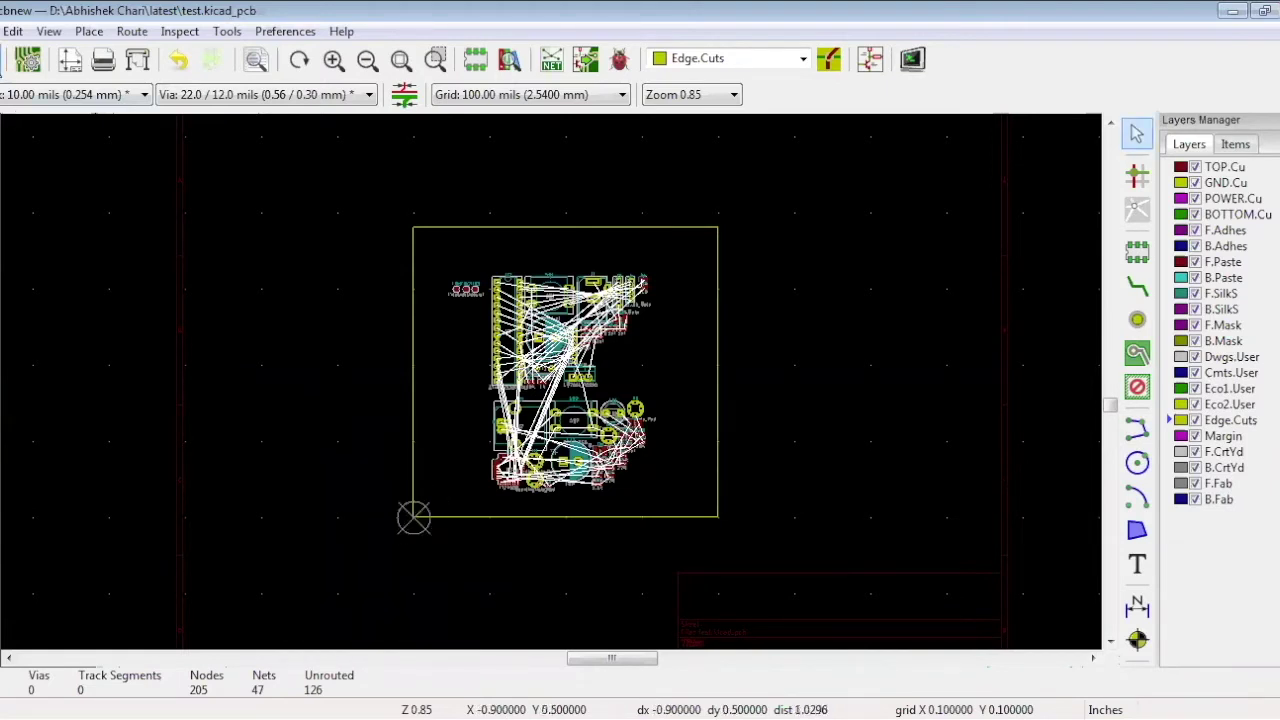
{"action": "key", "text": "ctrl+s"}
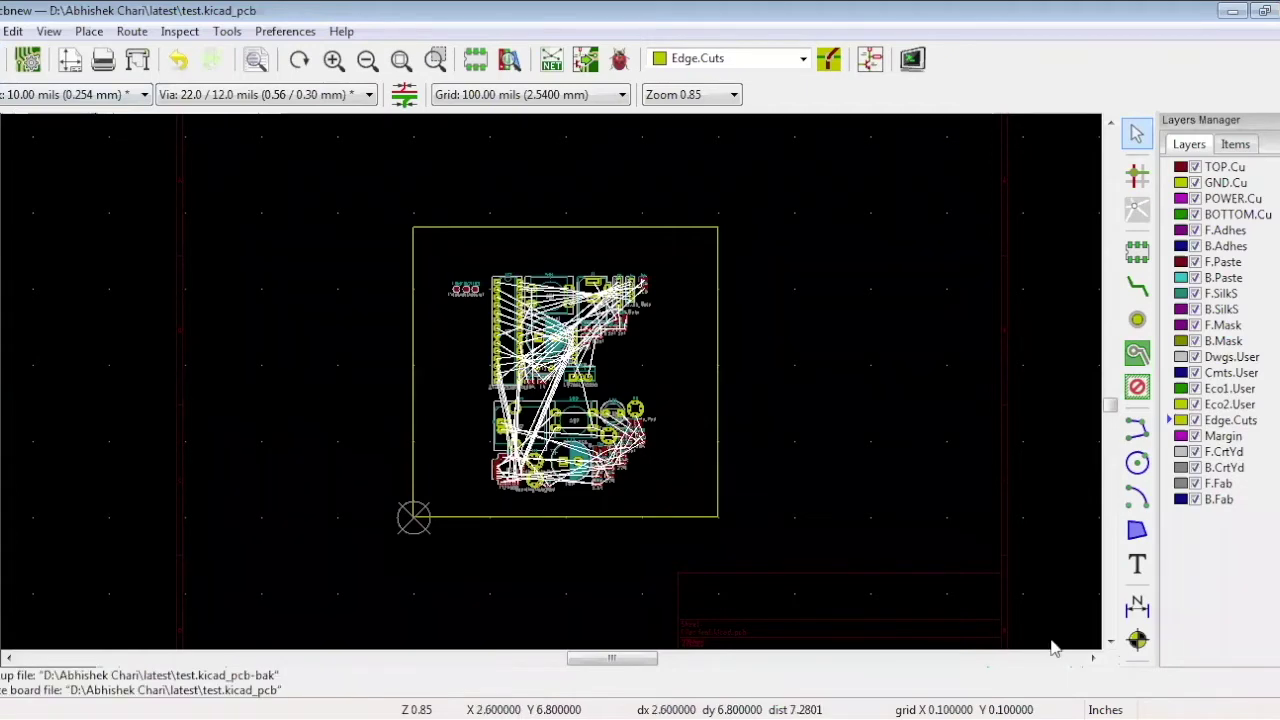
{"action": "key", "text": "alt+Tab"}
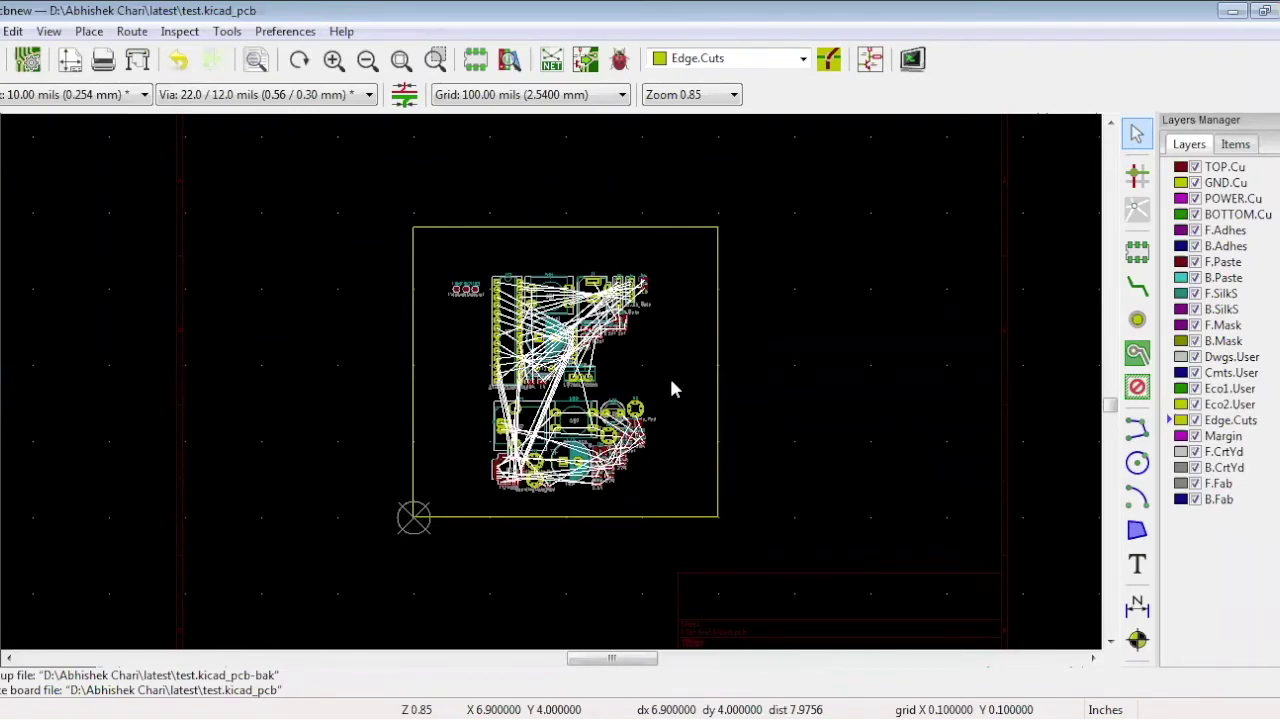
- Fetch the mounting hole footprint by reference and switch to a 5.00 mil grid
{"action": "key", "text": "t"}
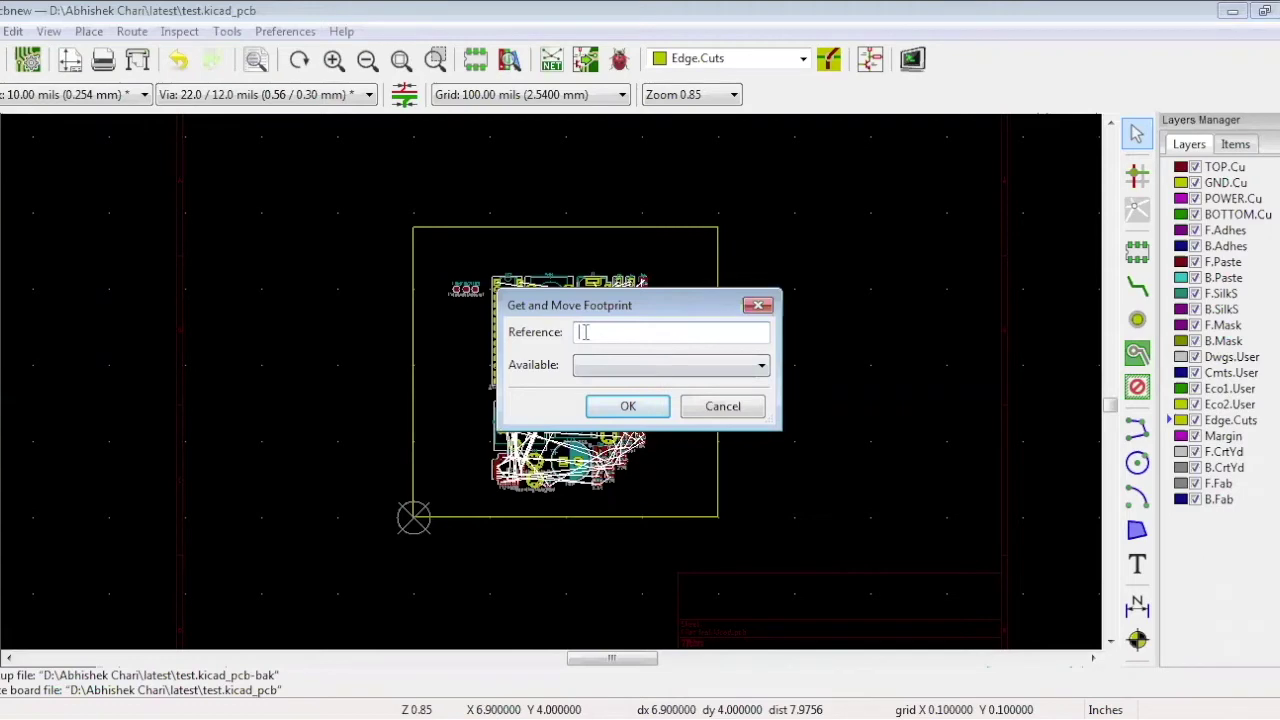
{"action": "key", "text": "Return"}
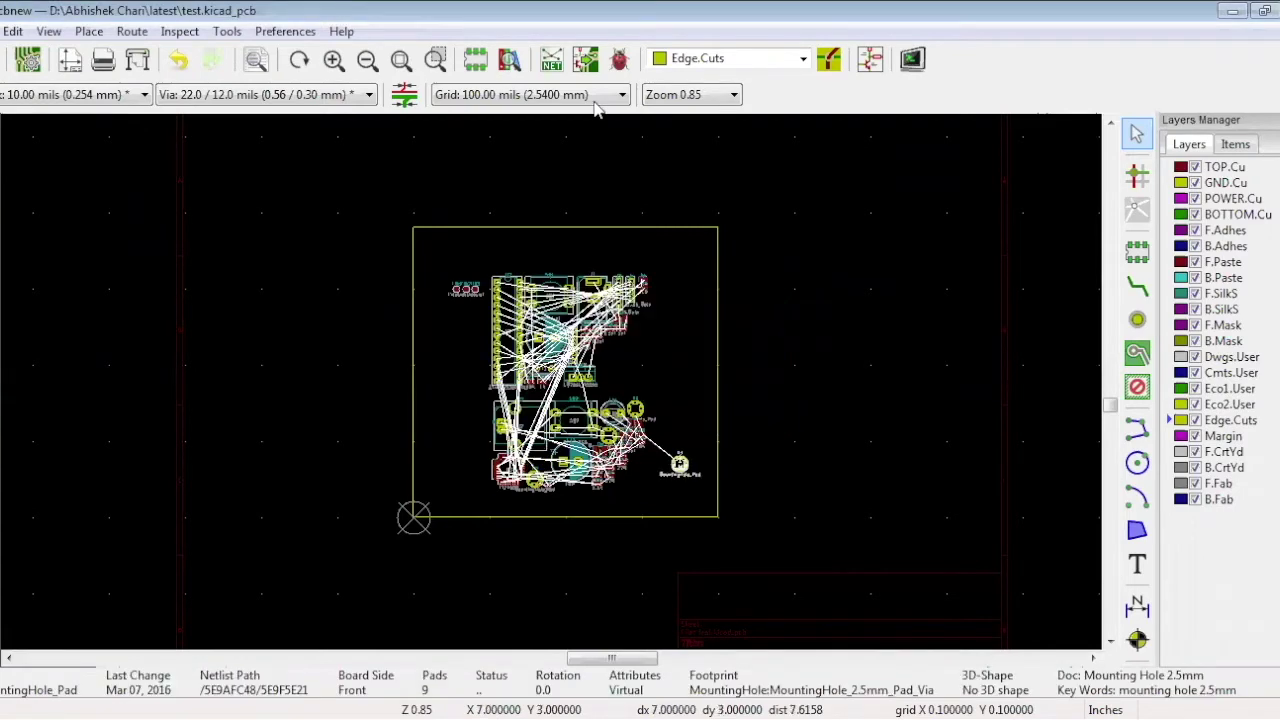
{"action": "left_click", "coordinate": [540, 94]}
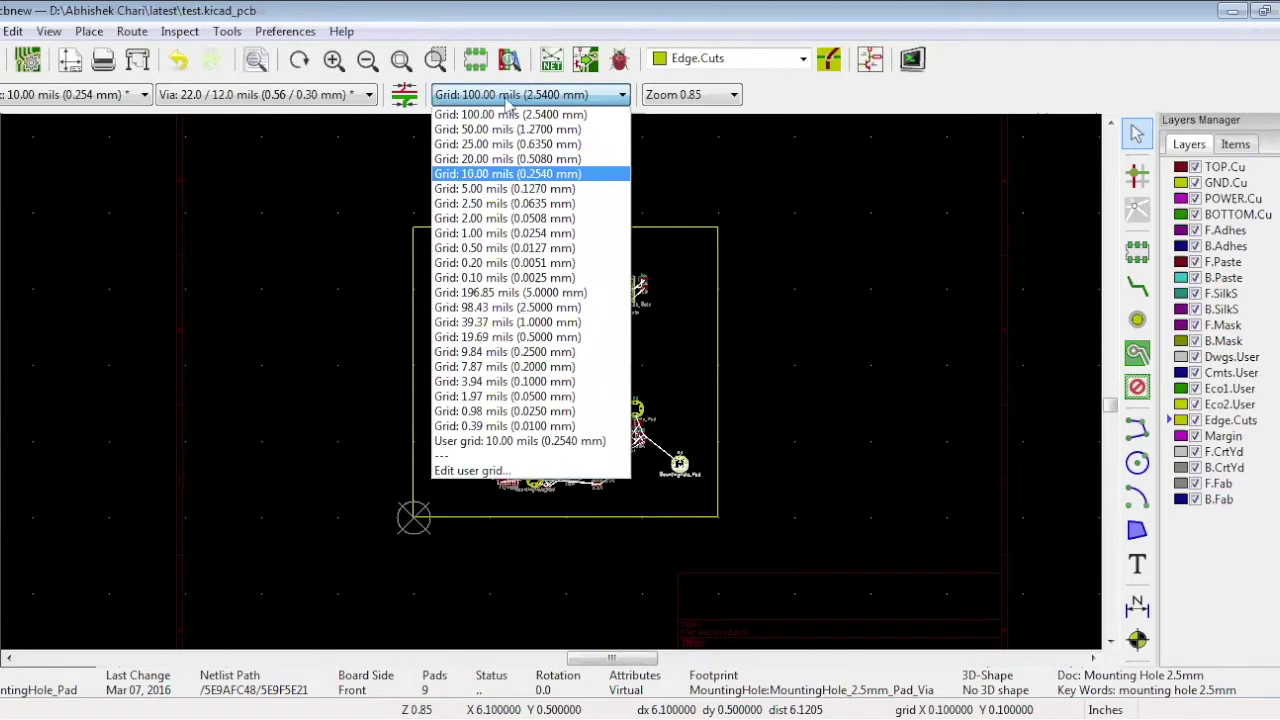
{"action": "left_click", "coordinate": [505, 188]}
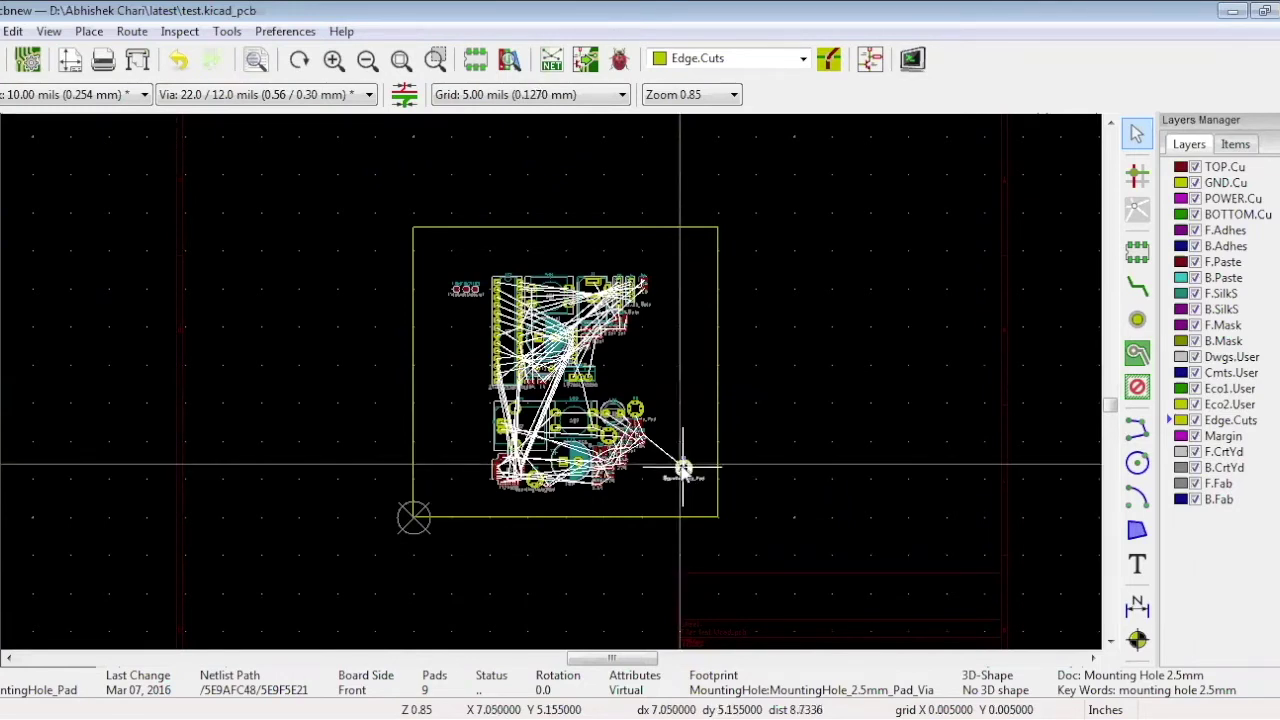
- Place the mounting hole at the outline's bottom-right corner
{"action": "left_click_drag", "start_coordinate": [684, 478], "coordinate": [700, 510]}
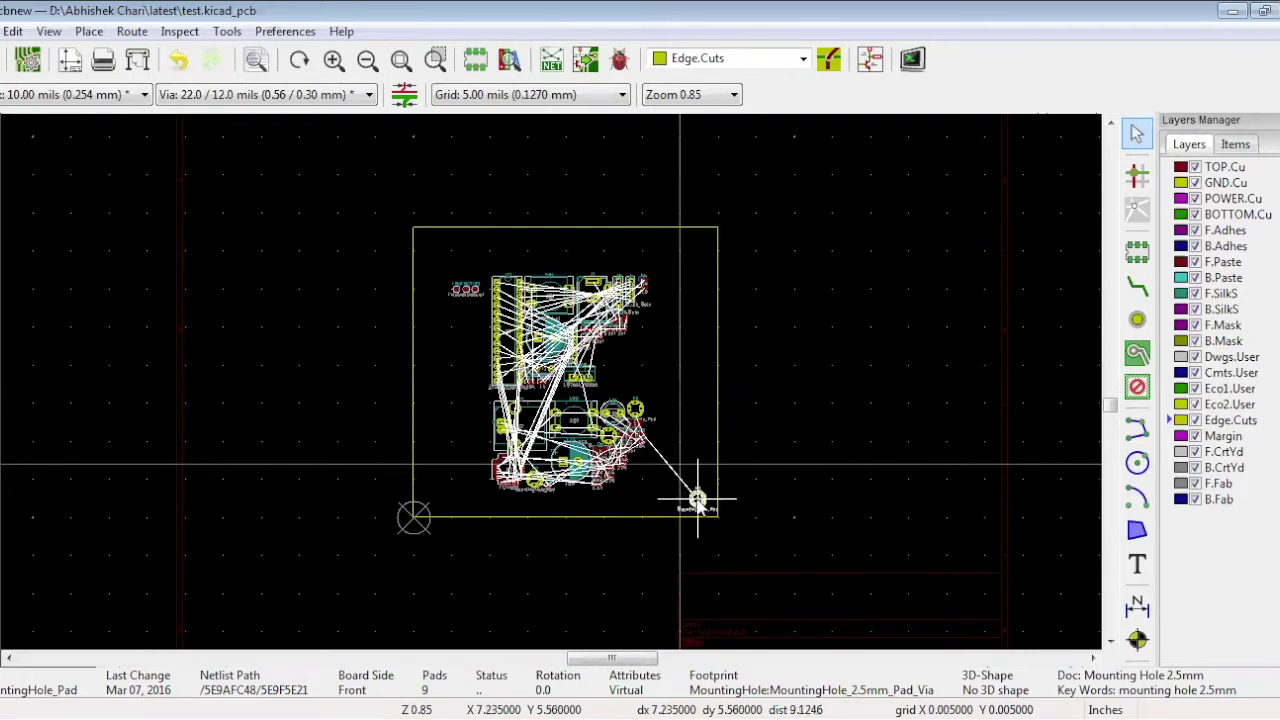
{"action": "left_click", "coordinate": [697, 500]}
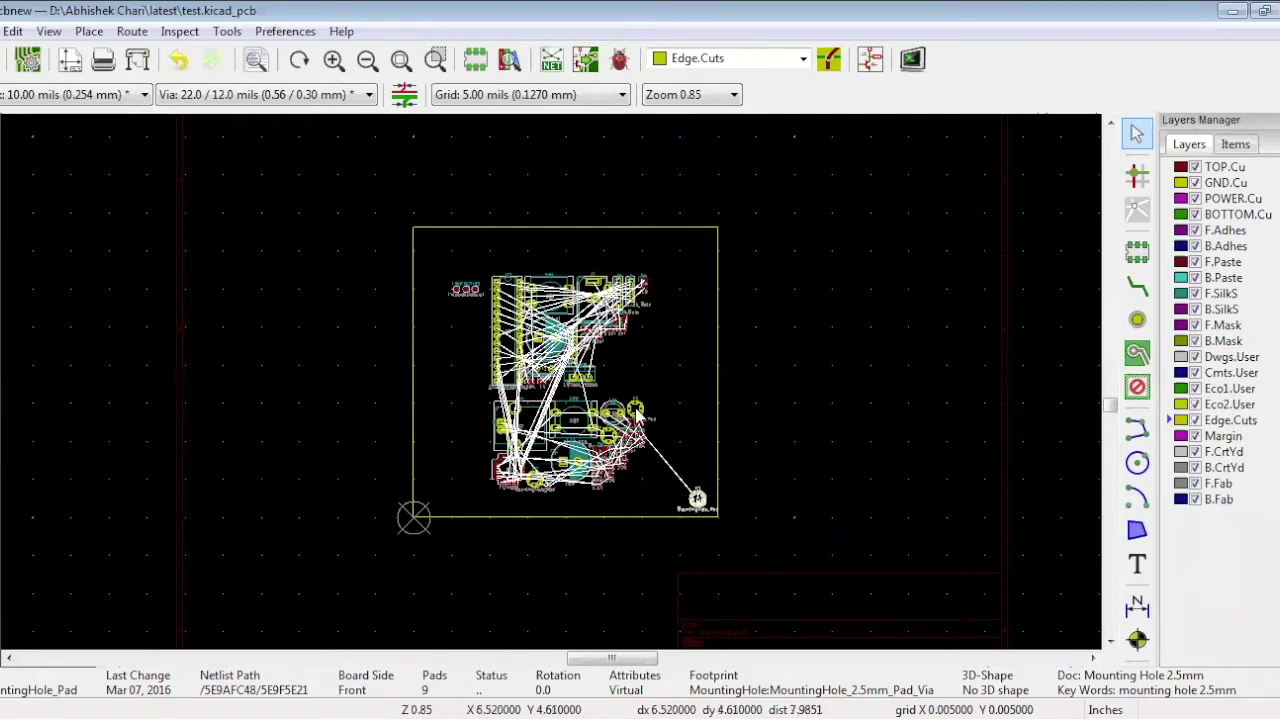
{"action": "left_click", "coordinate": [533, 215]}
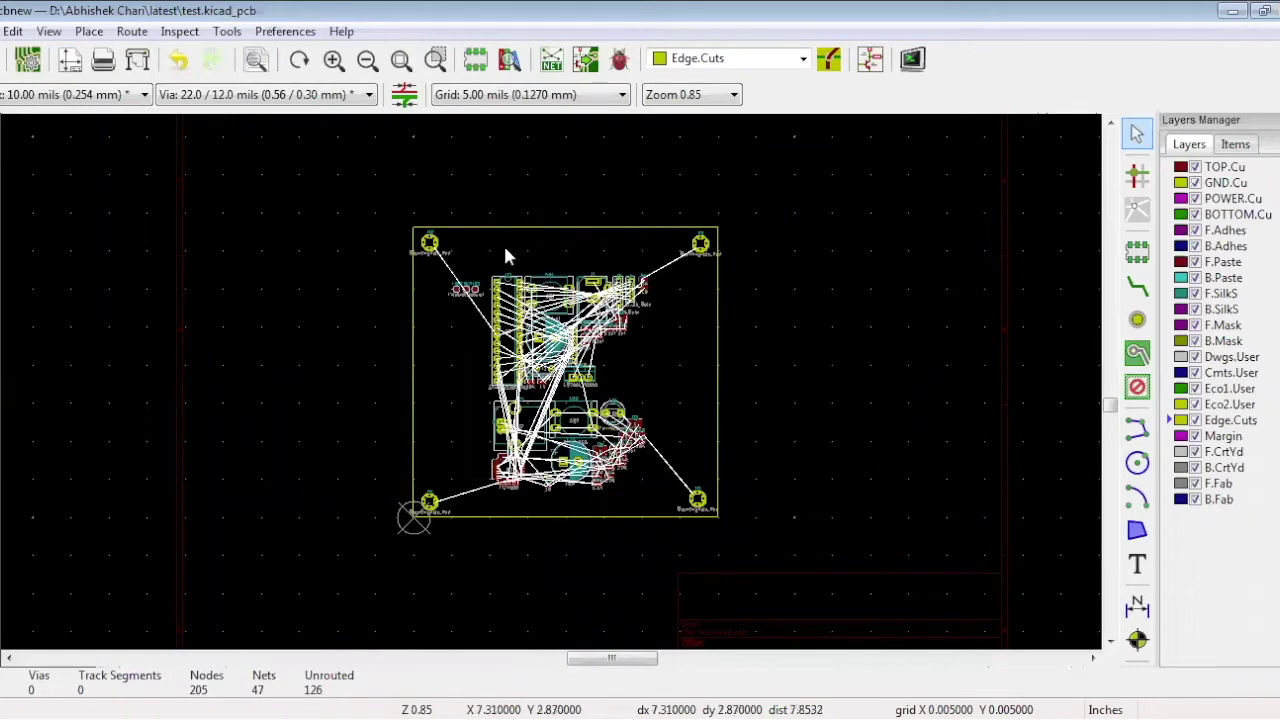
{"action": "left_click", "coordinate": [702, 505]}
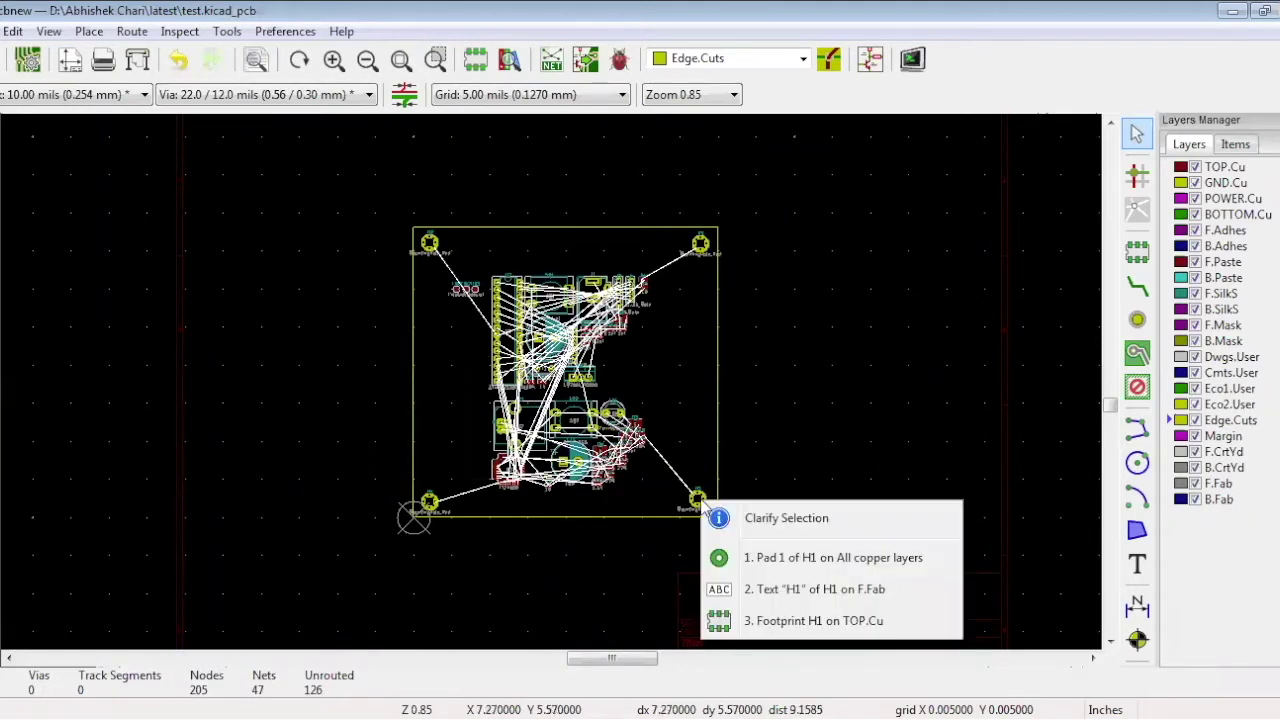
- Lock footprint H1 using Locking > Lock
{"action": "left_click", "coordinate": [792, 622]}
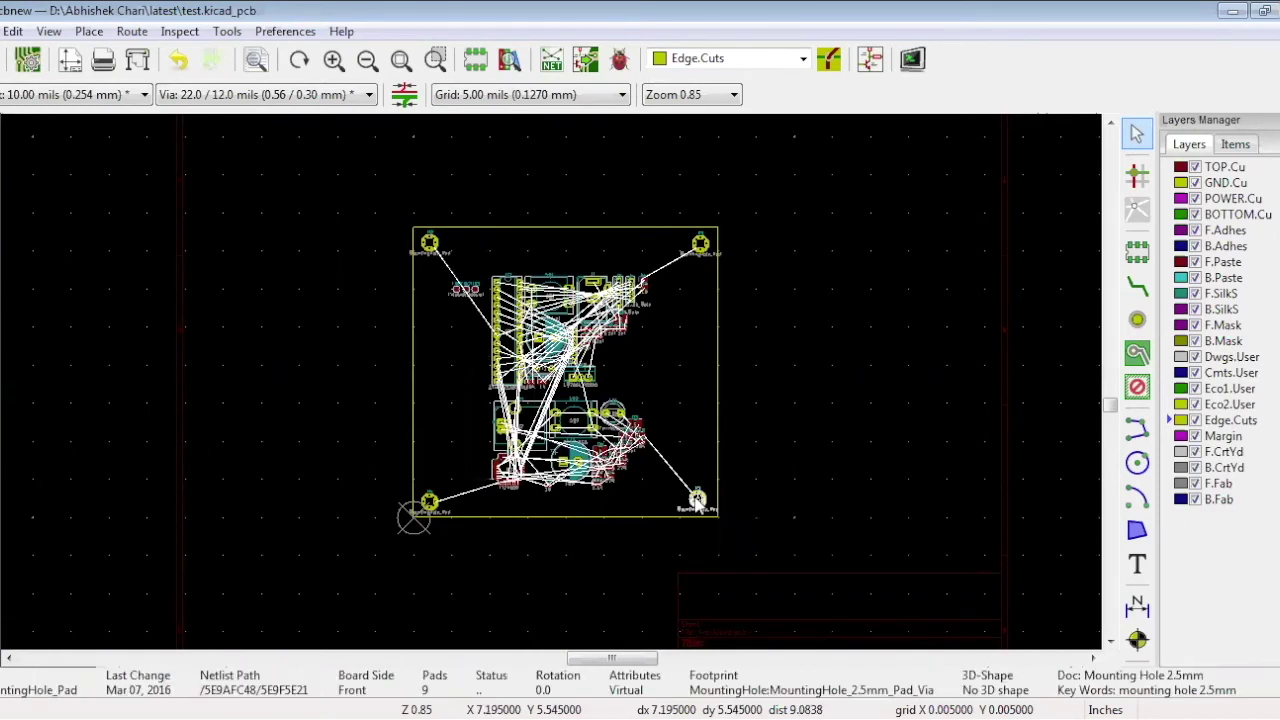
{"action": "right_click", "coordinate": [697, 502]}
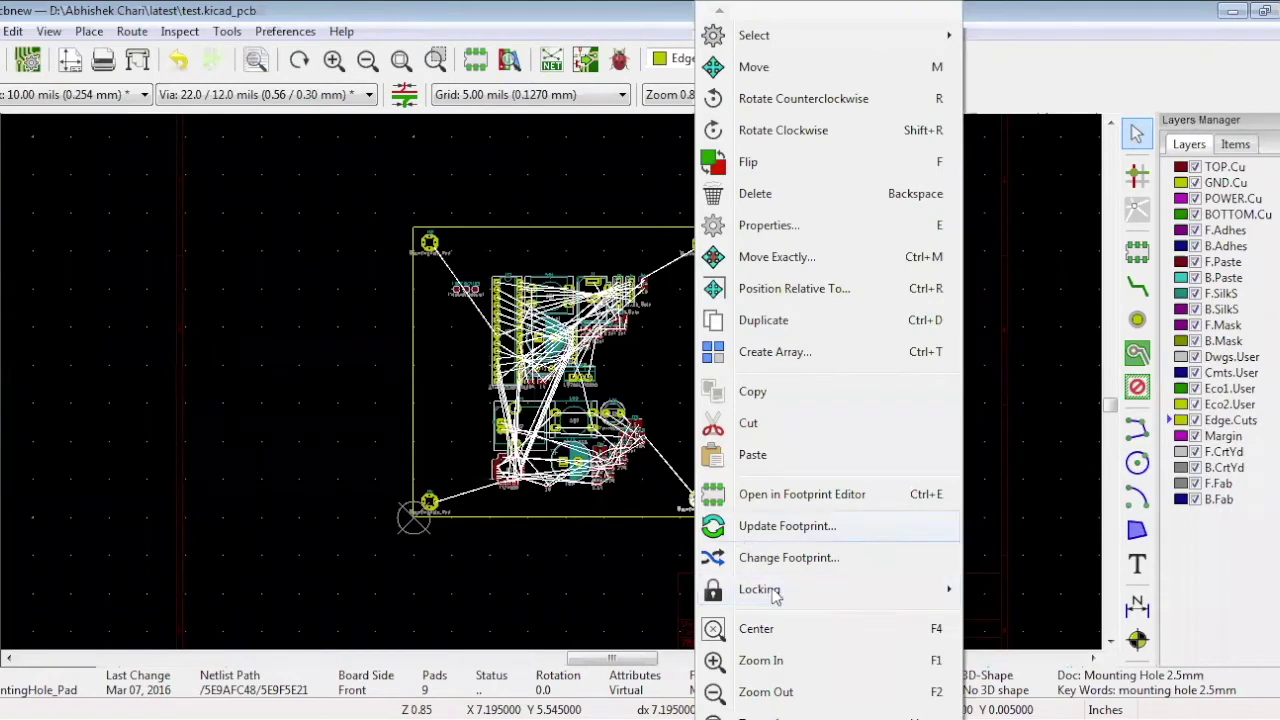
{"action": "mouse_move", "coordinate": [805, 587]}
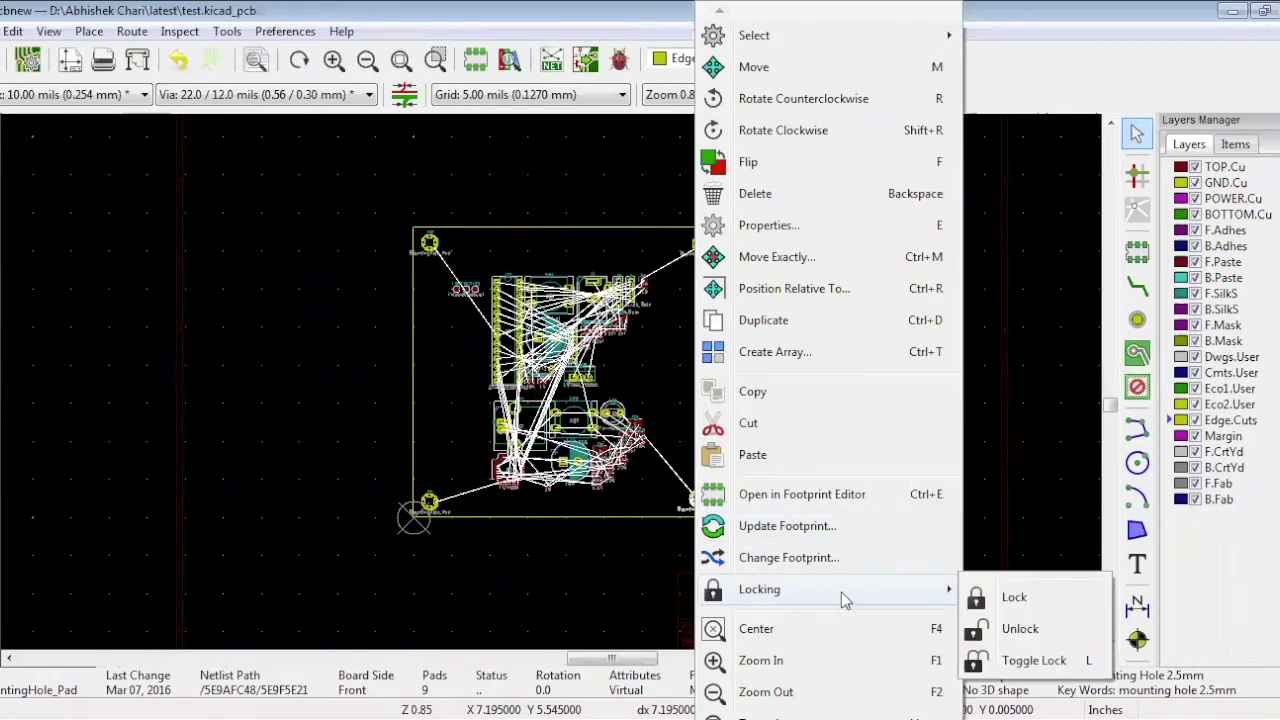
{"action": "left_click", "coordinate": [1014, 597]}
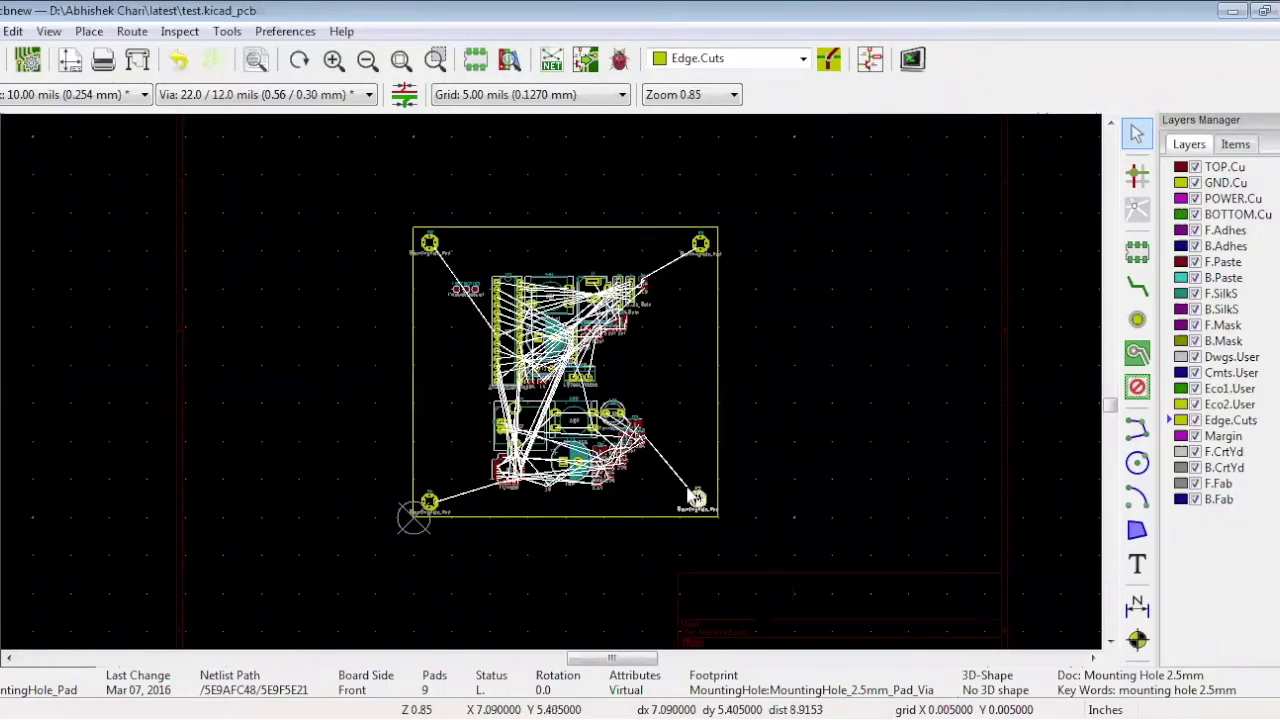
- Reselect H1 and confirm the locked hole refuses to move
{"action": "left_click", "coordinate": [760, 493]}
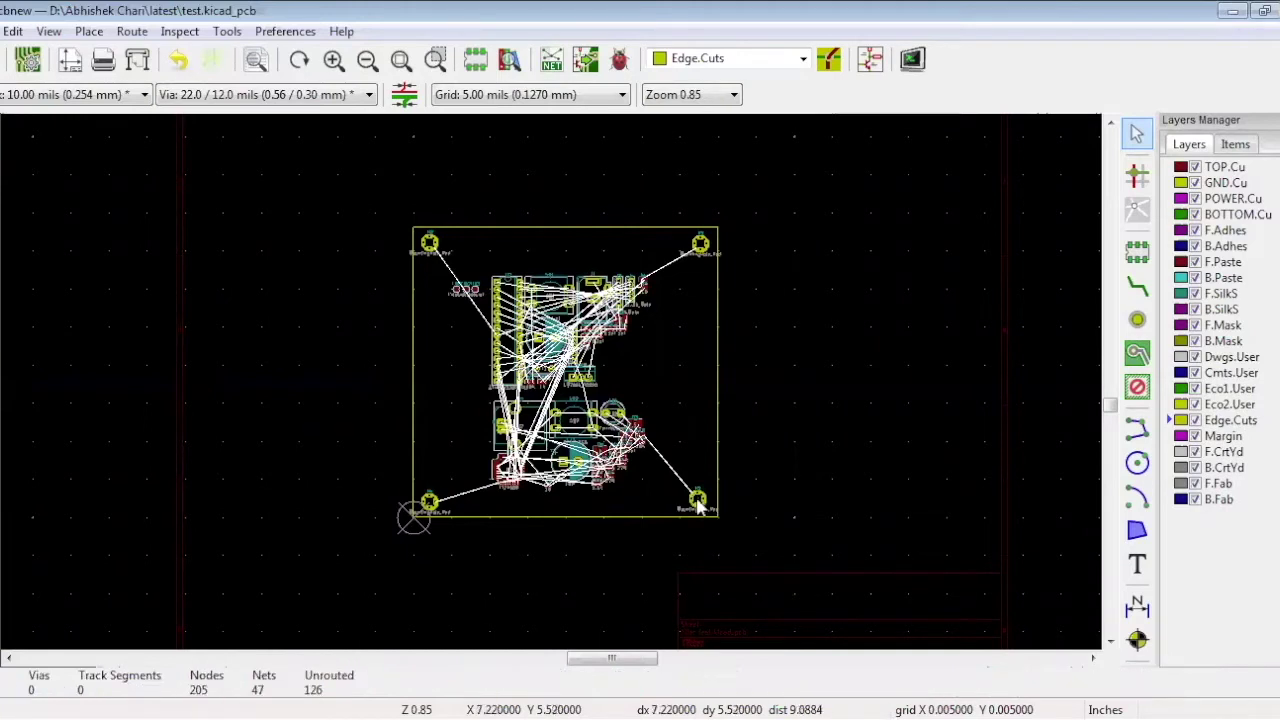
{"action": "left_click", "coordinate": [698, 503]}
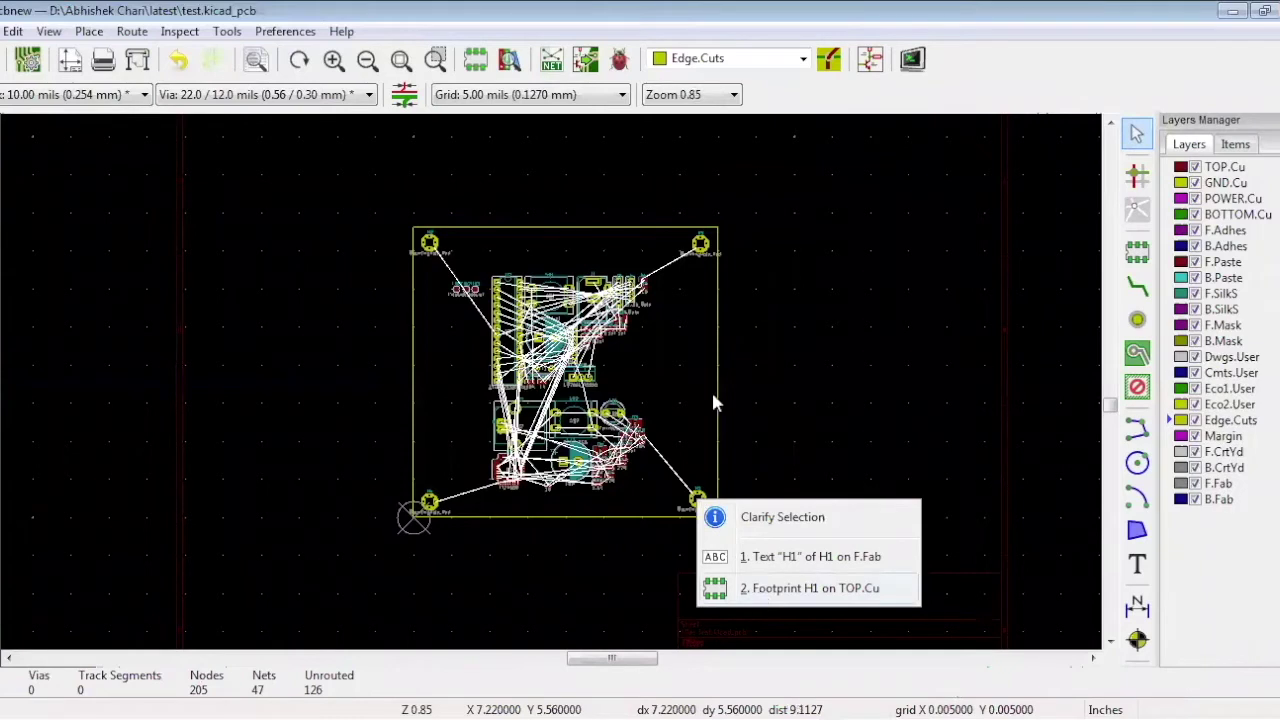
{"action": "key", "text": "m"}
{"action": "left_click", "coordinate": [771, 369]}
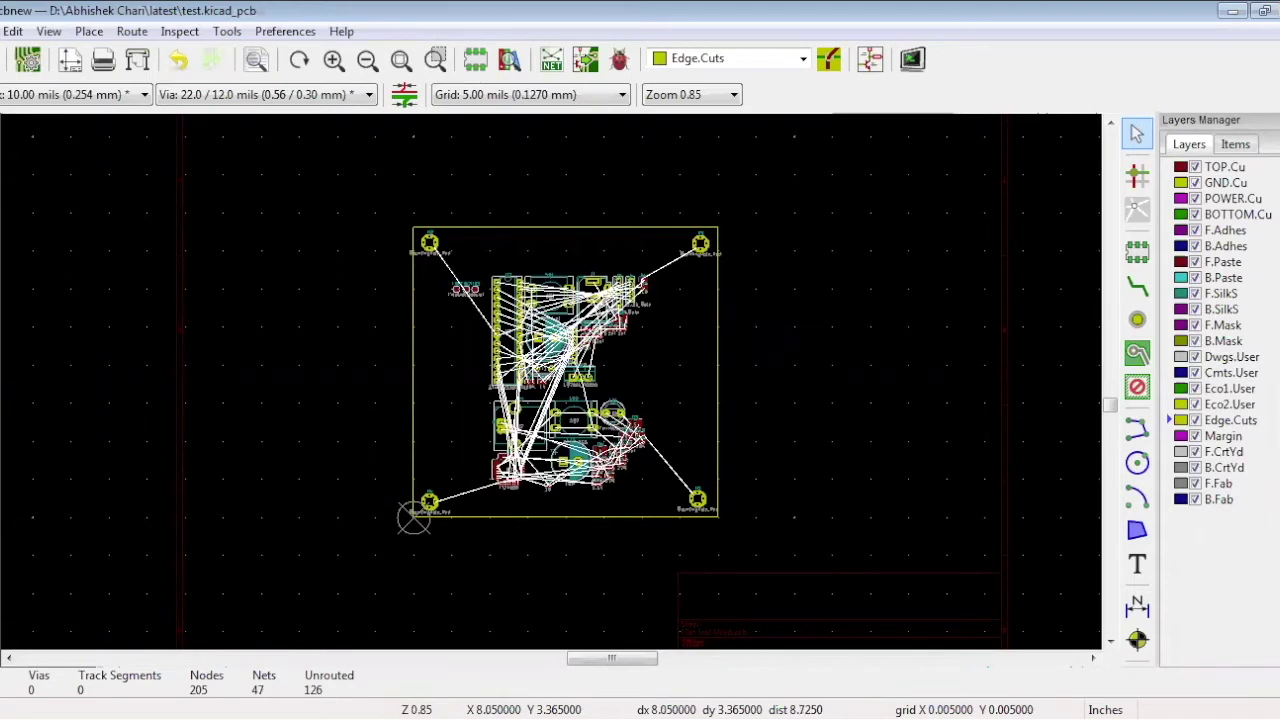
- Find 'H1' to centre the view on it, then close the Find dialog
{"action": "key", "text": "ctrl+f"}
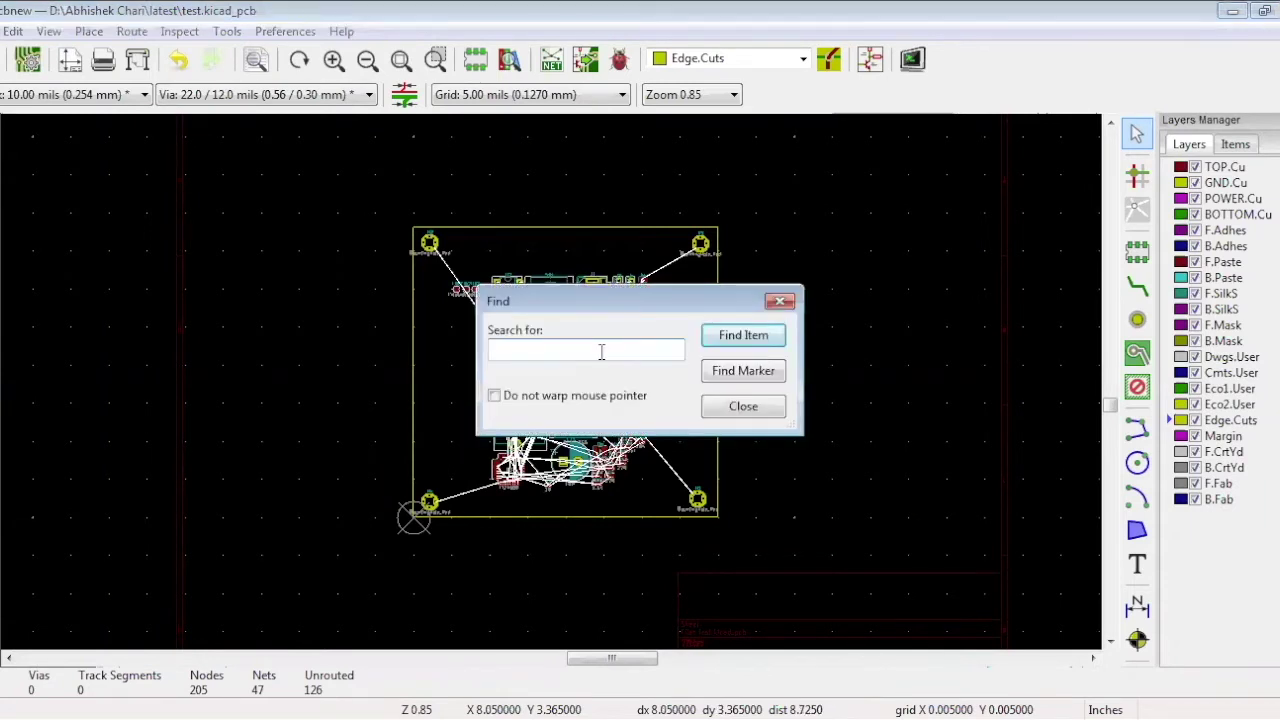
{"action": "type", "text": "H1"}
{"action": "key", "text": "Return"}
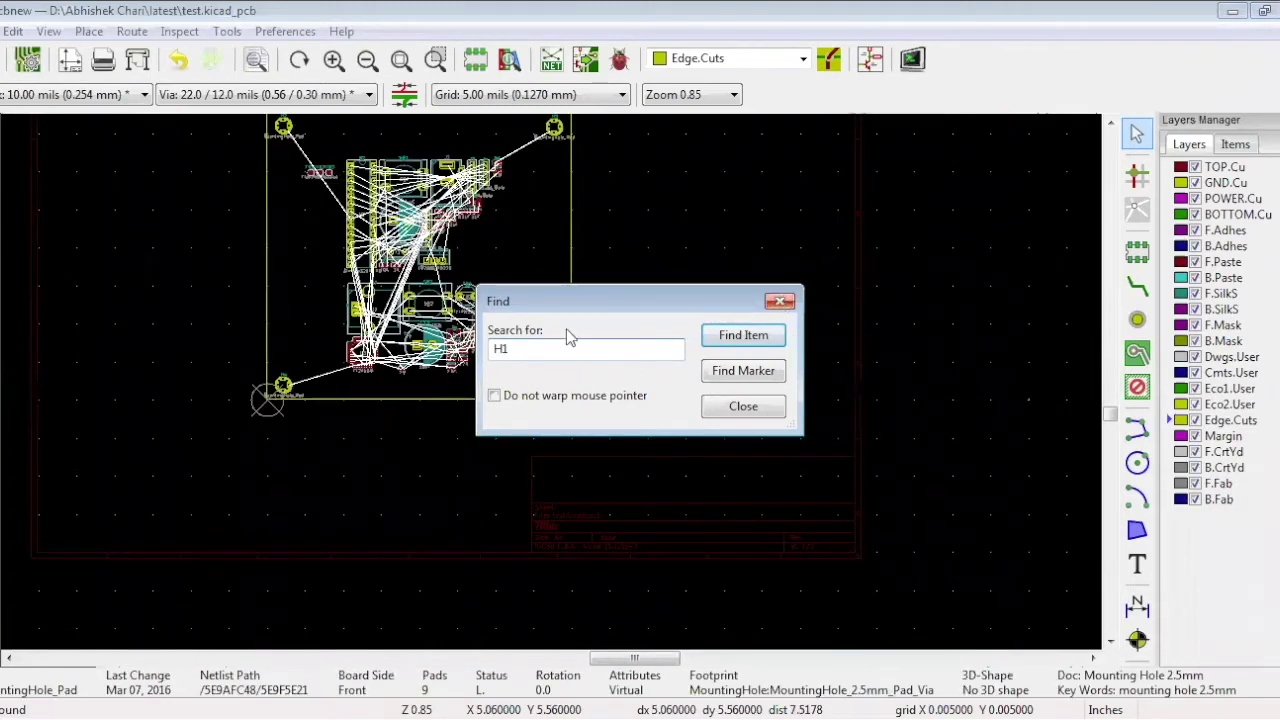
{"action": "key", "text": "Escape"}
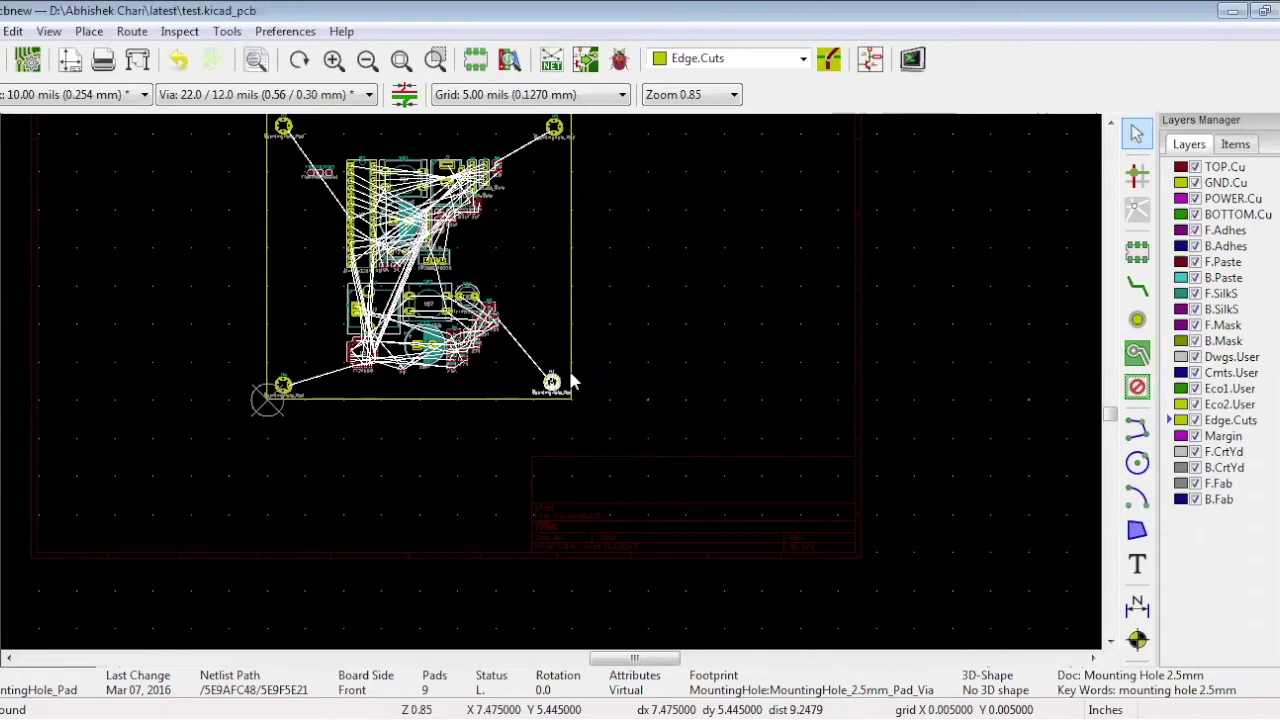
- Box-select the components and move the group to the right of the board
{"action": "middle_click_drag", "start_coordinate": [613, 366], "coordinate": [613, 448]}
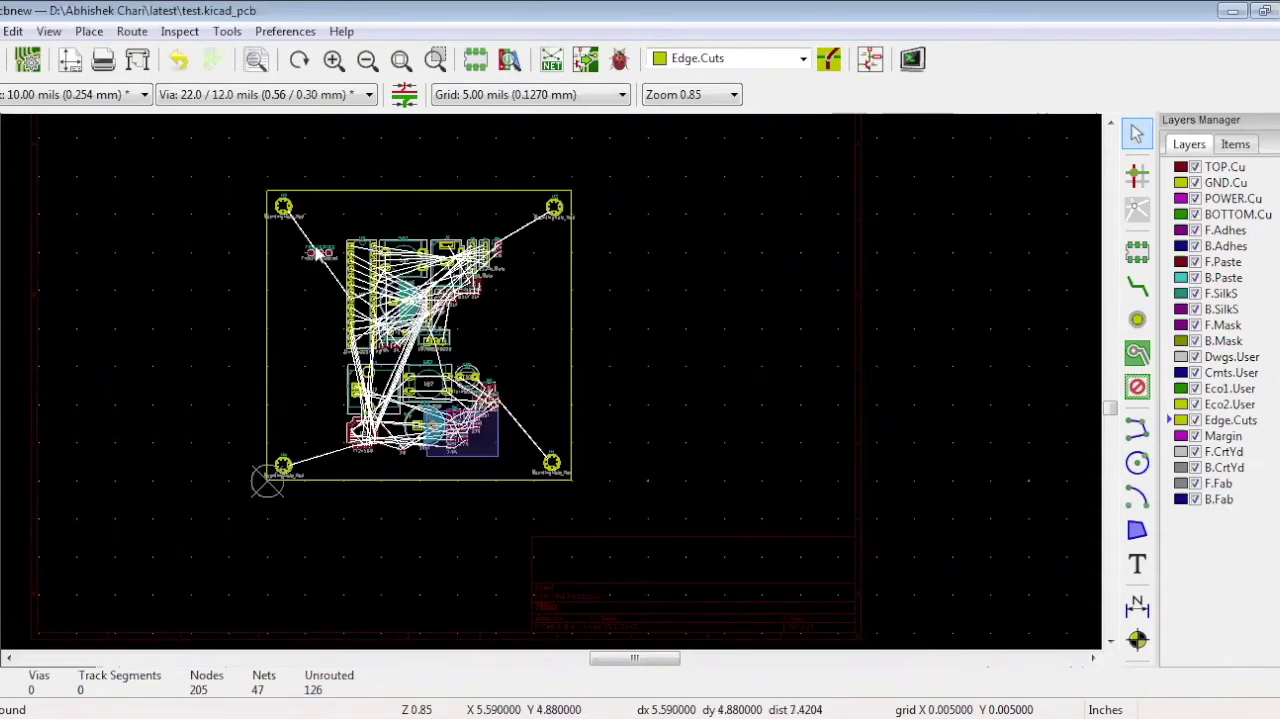
{"action": "left_click", "coordinate": [358, 268]}
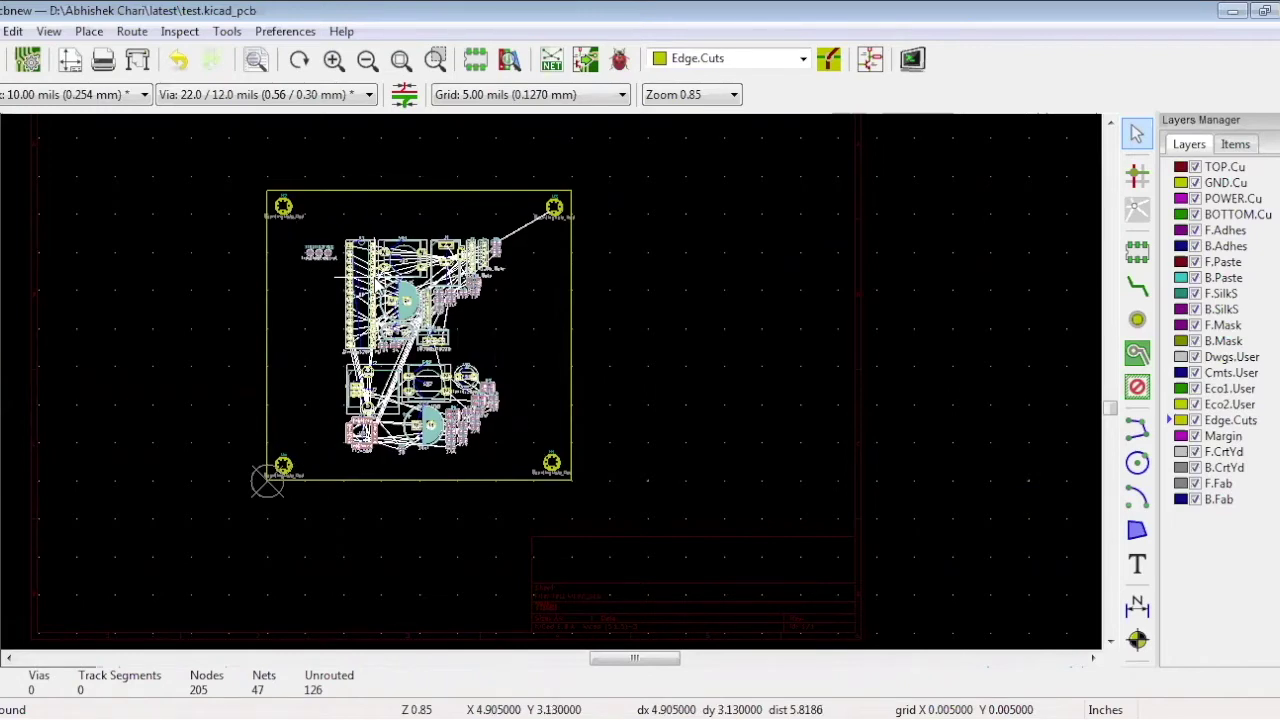
{"action": "left_click", "coordinate": [714, 214]}
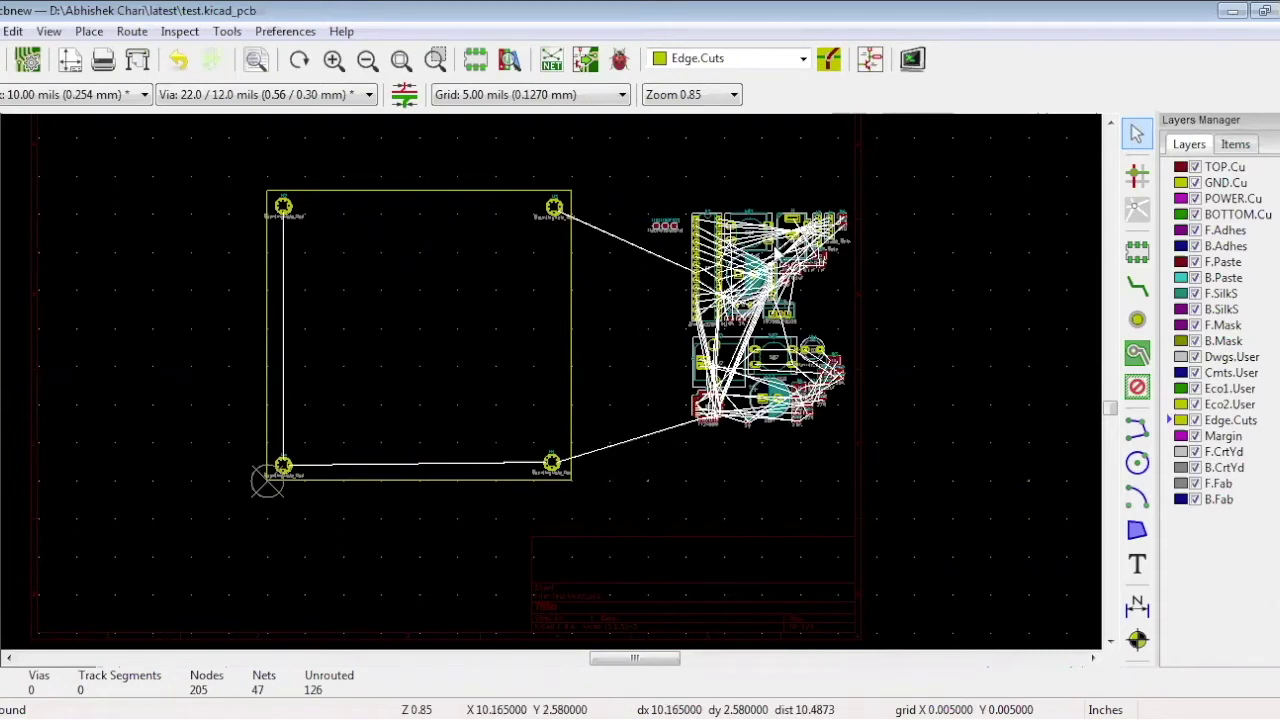
- Toggle View > Show Ratsnest
{"action": "left_click", "coordinate": [49, 31]}
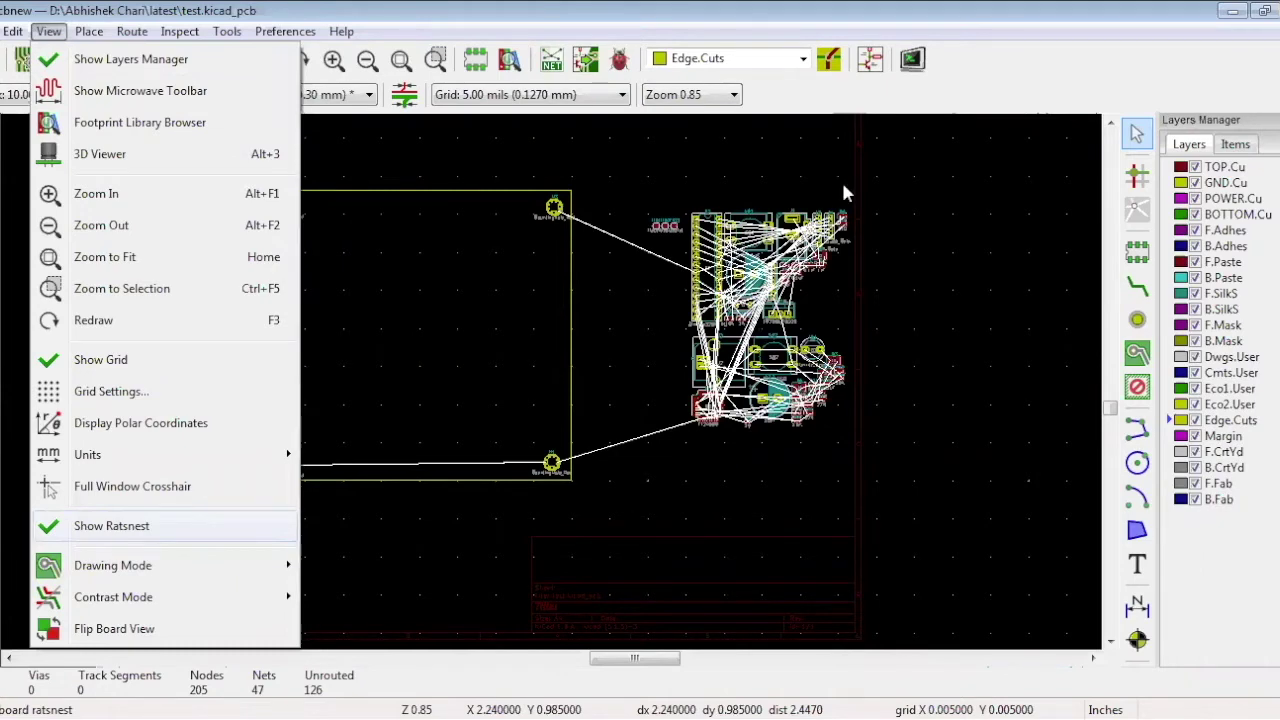
{"action": "left_click", "coordinate": [115, 527]}
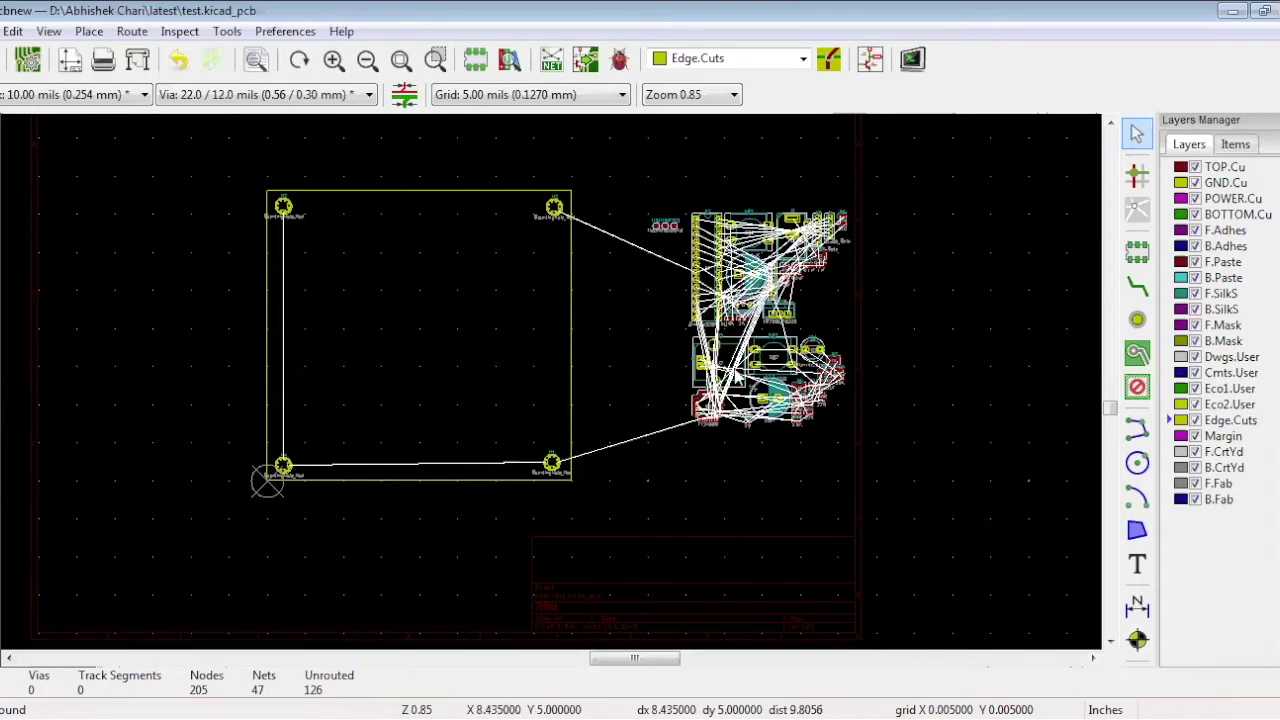
{"action": "key", "text": "alt+Tab"}
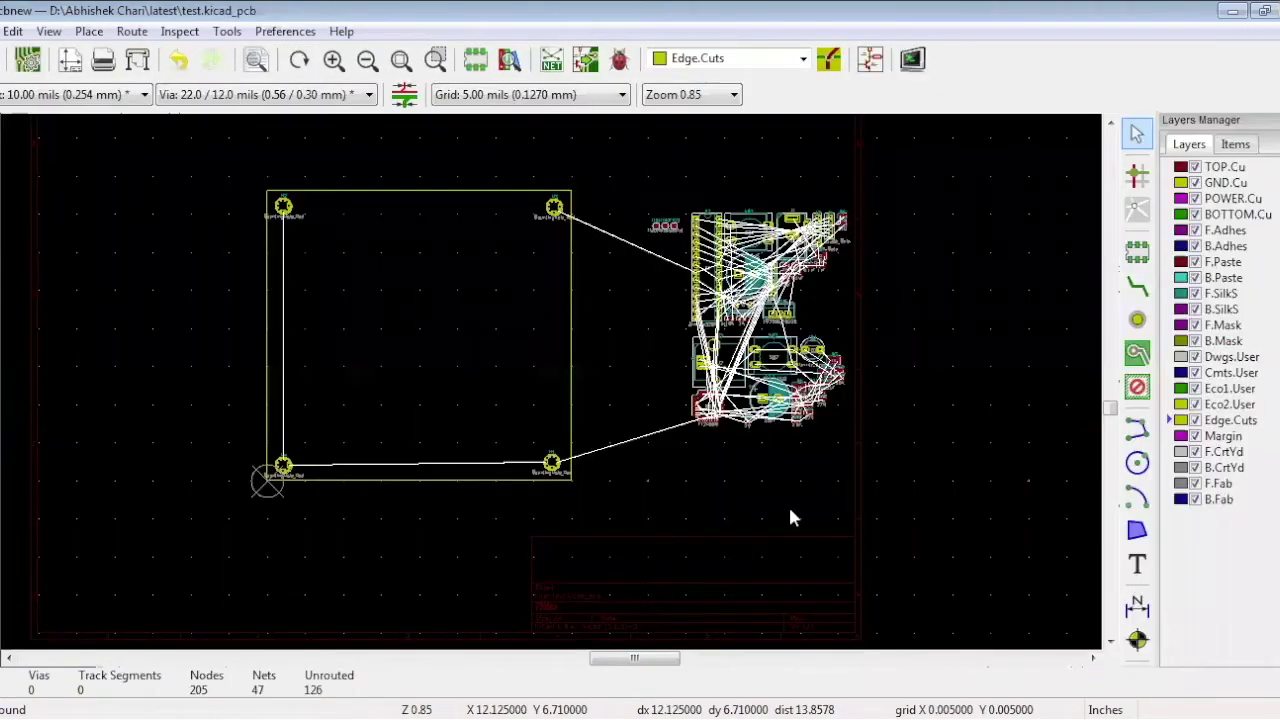
- Fetch footprint J1, rotate it to 270° and place it at the board's left edge
{"action": "type", "text": "t"}
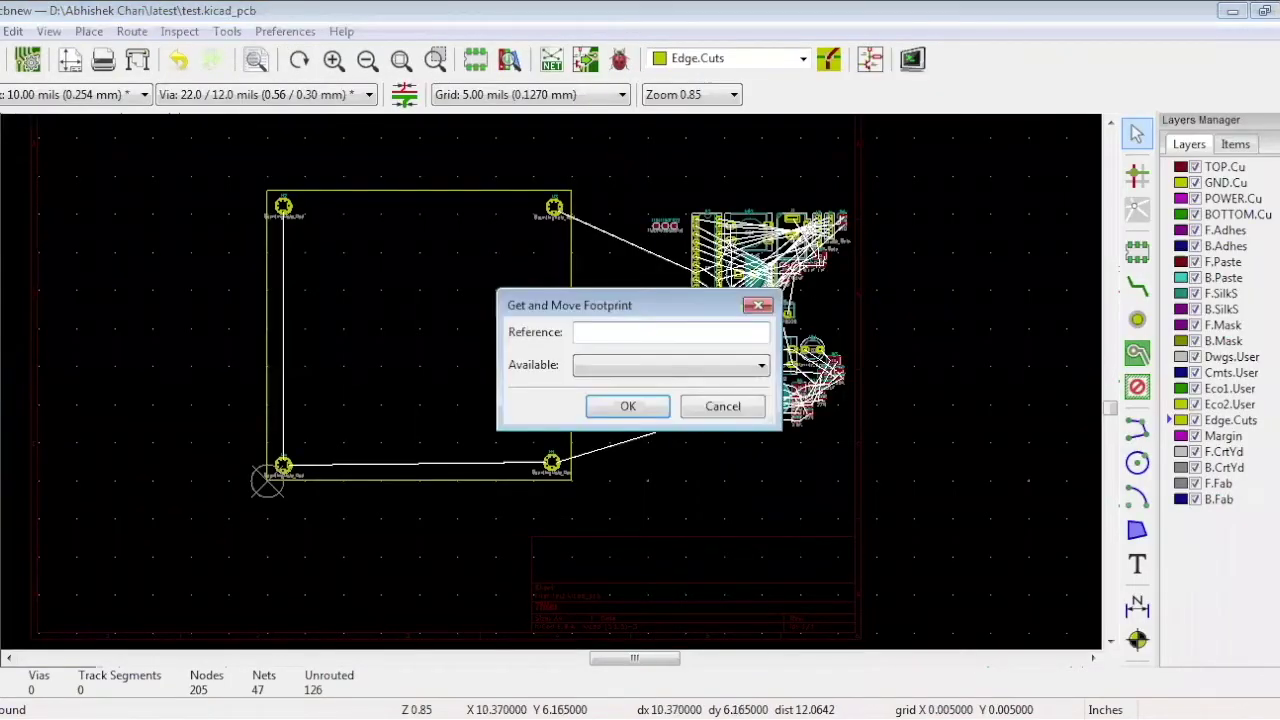
{"action": "type", "text": "J1"}
{"action": "key", "text": "Return"}
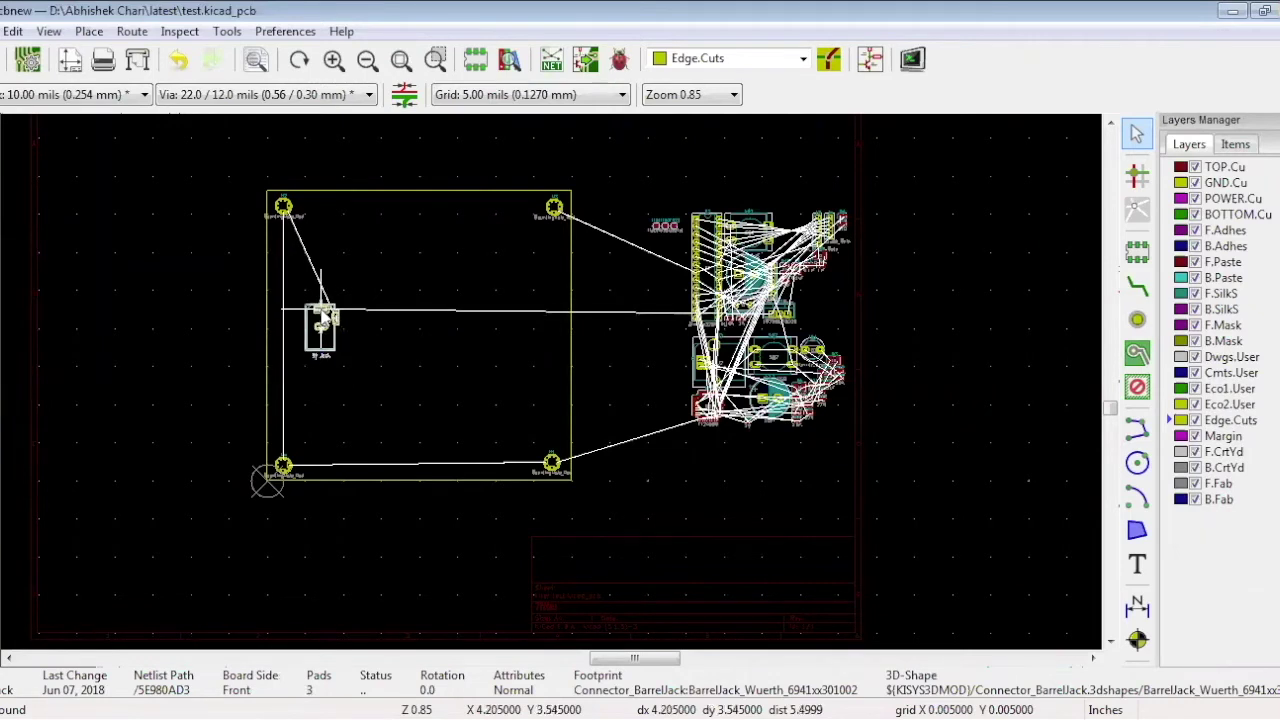
{"action": "key", "text": "r"}
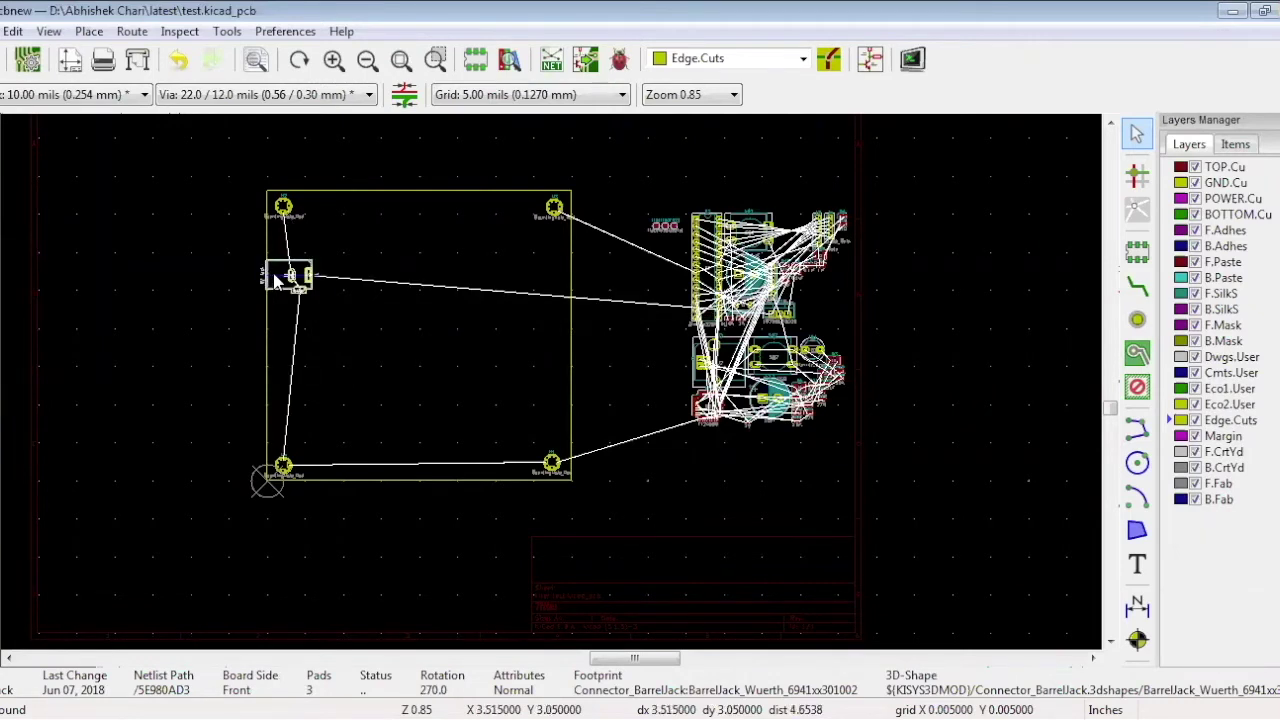
{"action": "left_click", "coordinate": [276, 281]}
- Lock the J1 jack in place, then switch to the schematic window
{"action": "right_click", "coordinate": [286, 281]}
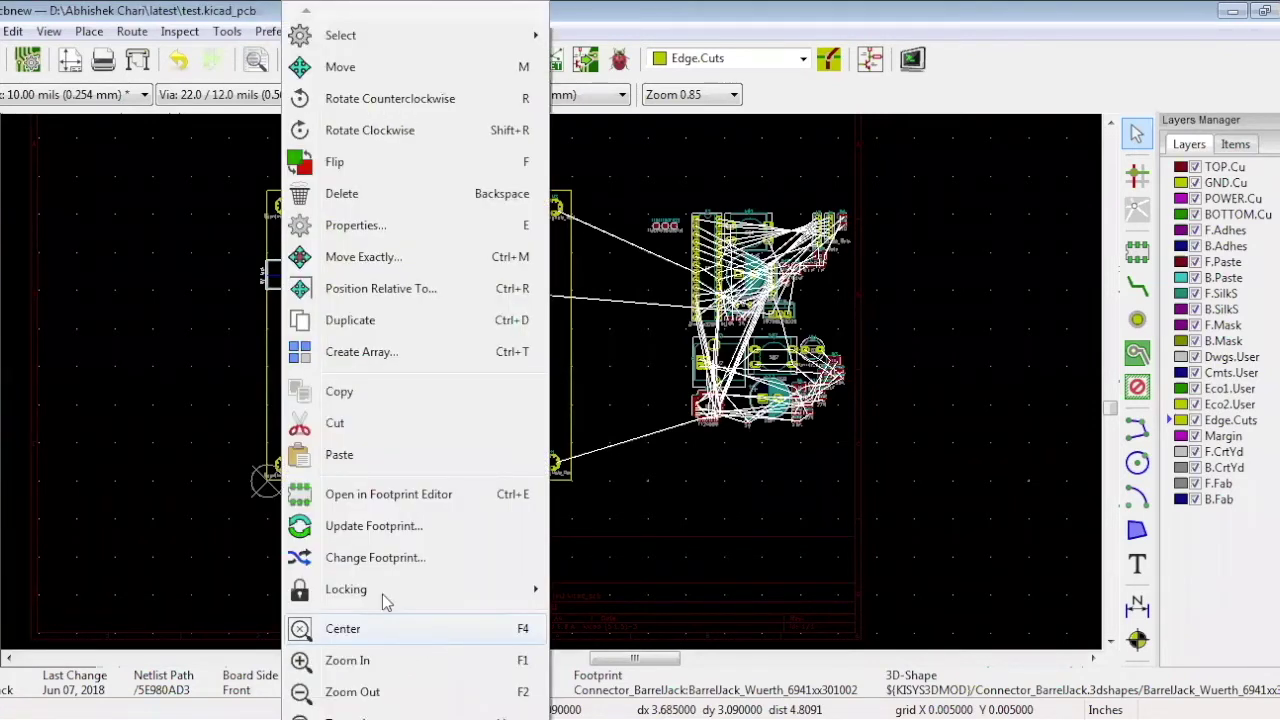
{"action": "mouse_move", "coordinate": [483, 598]}
{"action": "left_click", "coordinate": [580, 604]}
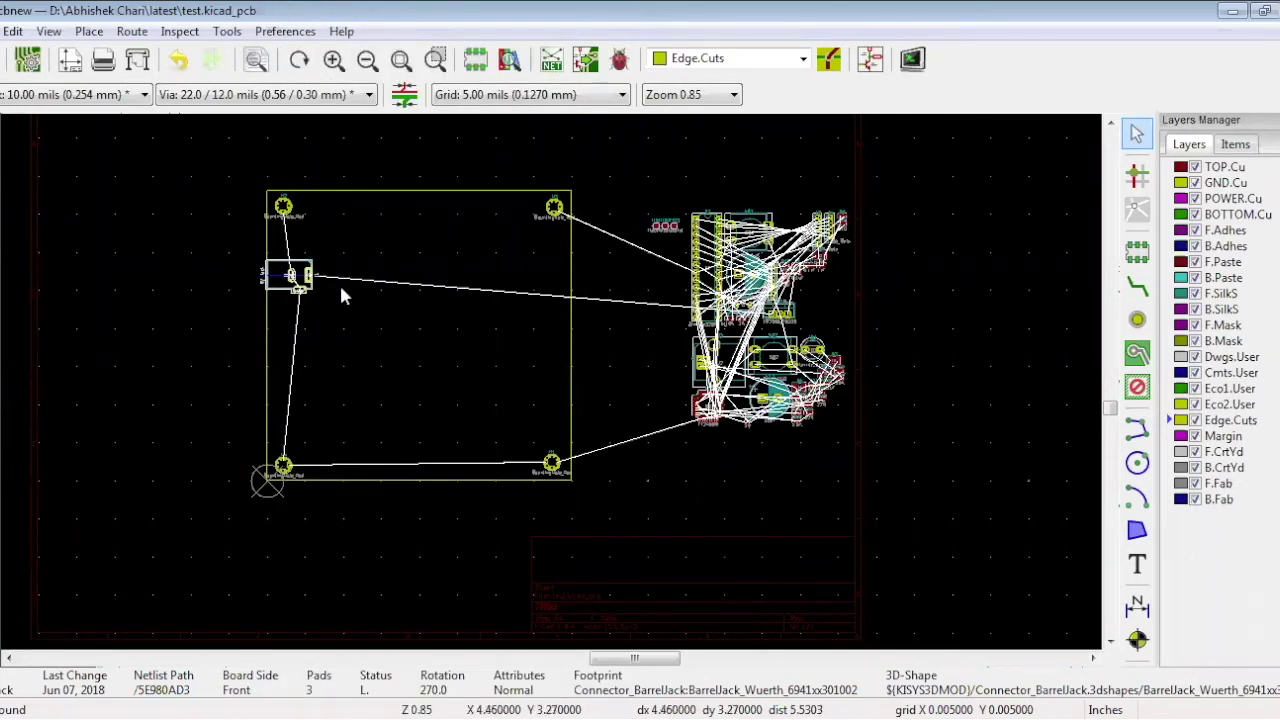
{"action": "key", "text": "alt+Tab"}
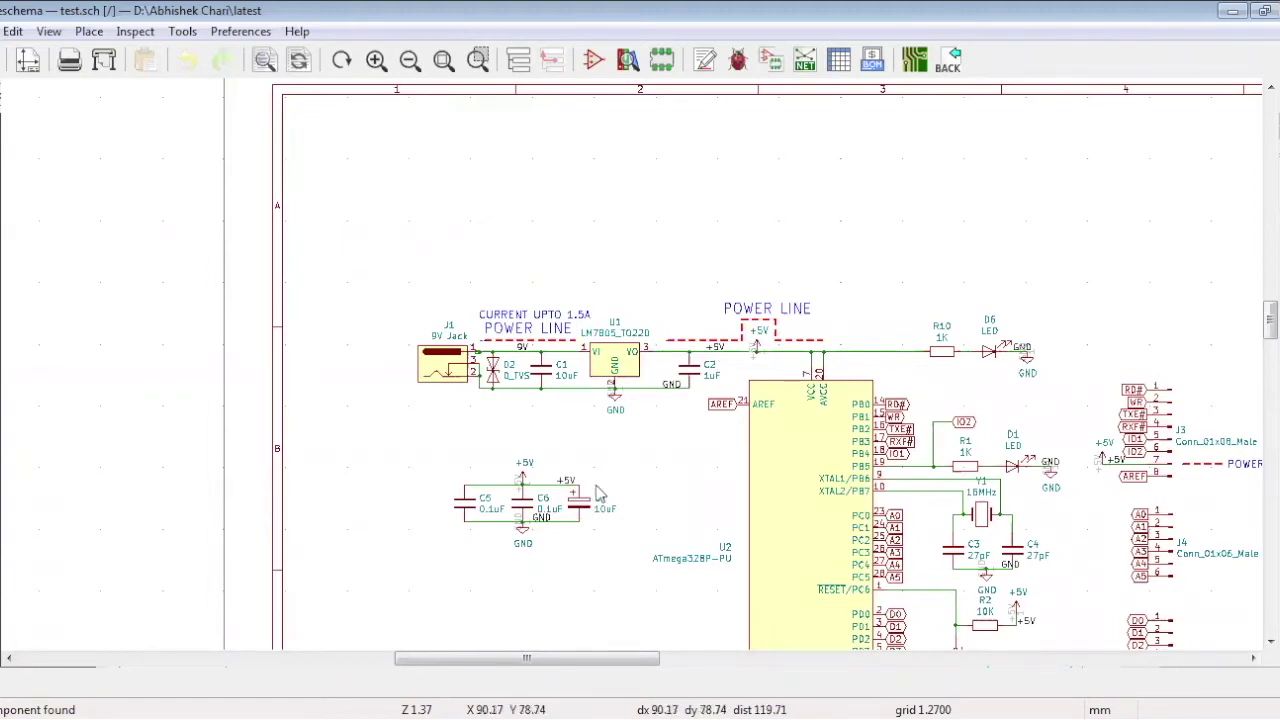
{"action": "left_click", "coordinate": [824, 374]}
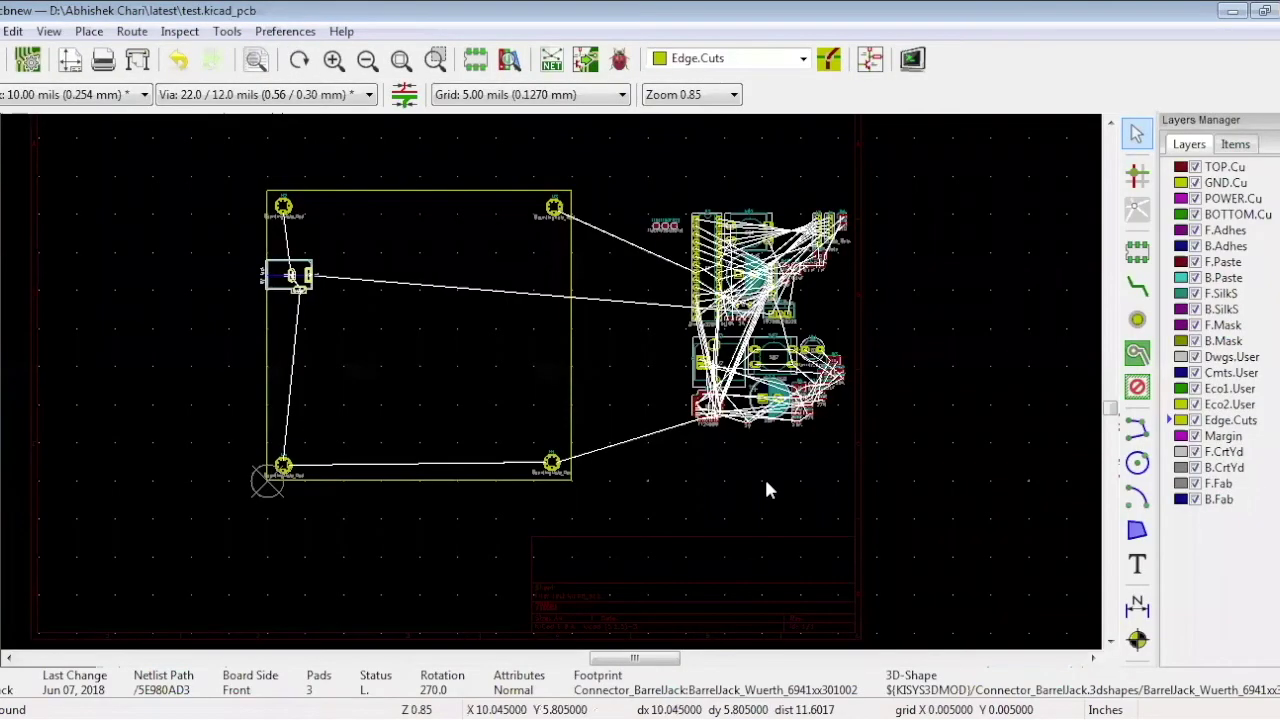
- Fetch footprint D2 and place the diode beside the power jack
{"action": "type", "text": "tD2"}
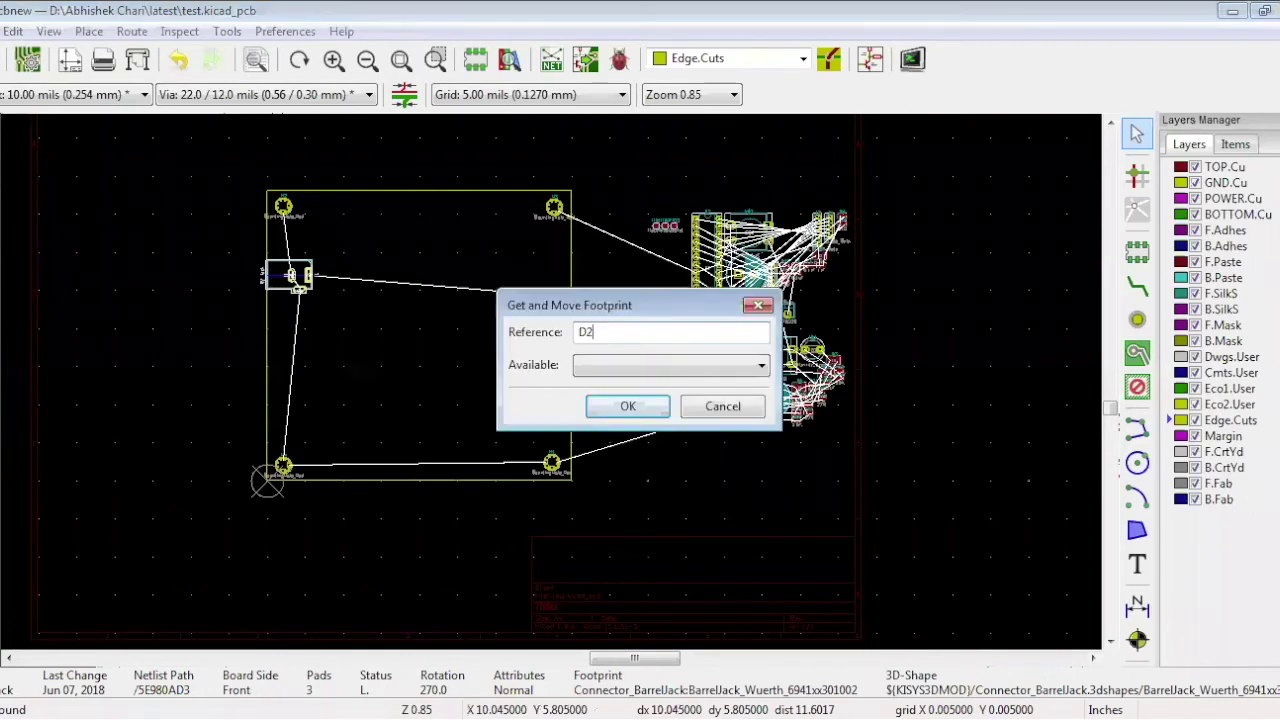
{"action": "key", "text": "Return"}
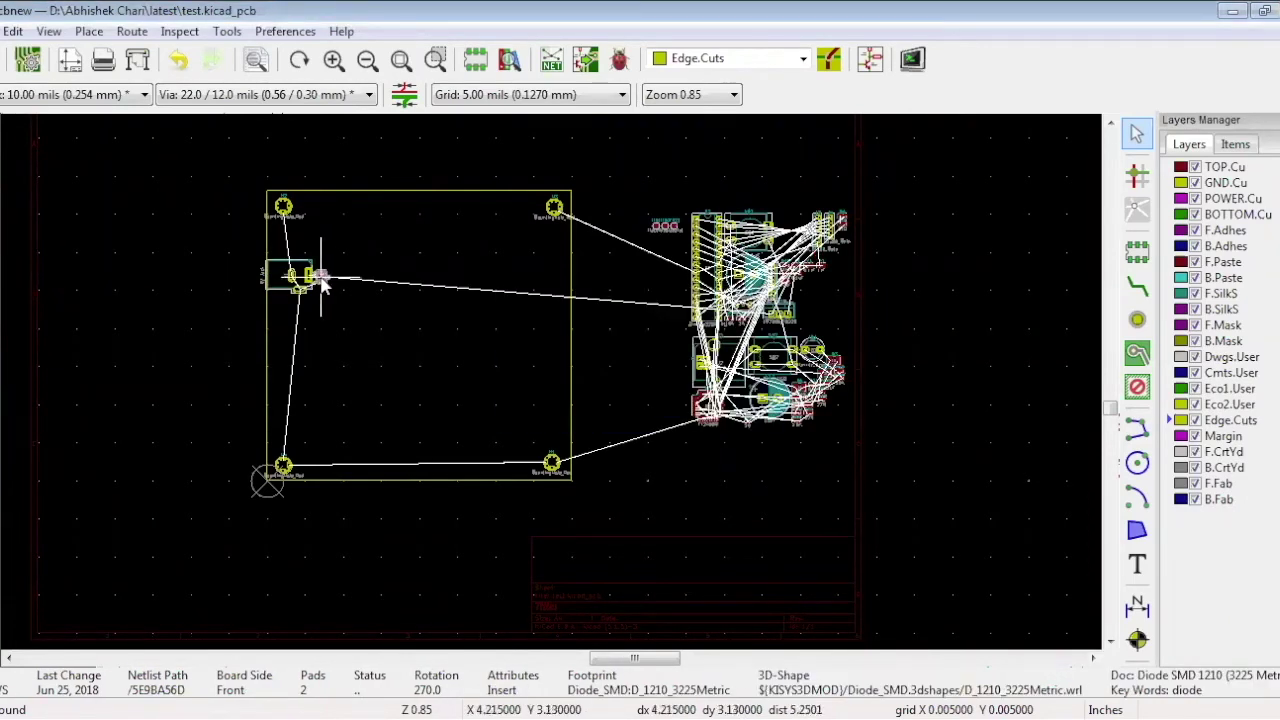
{"action": "left_click", "coordinate": [320, 283]}
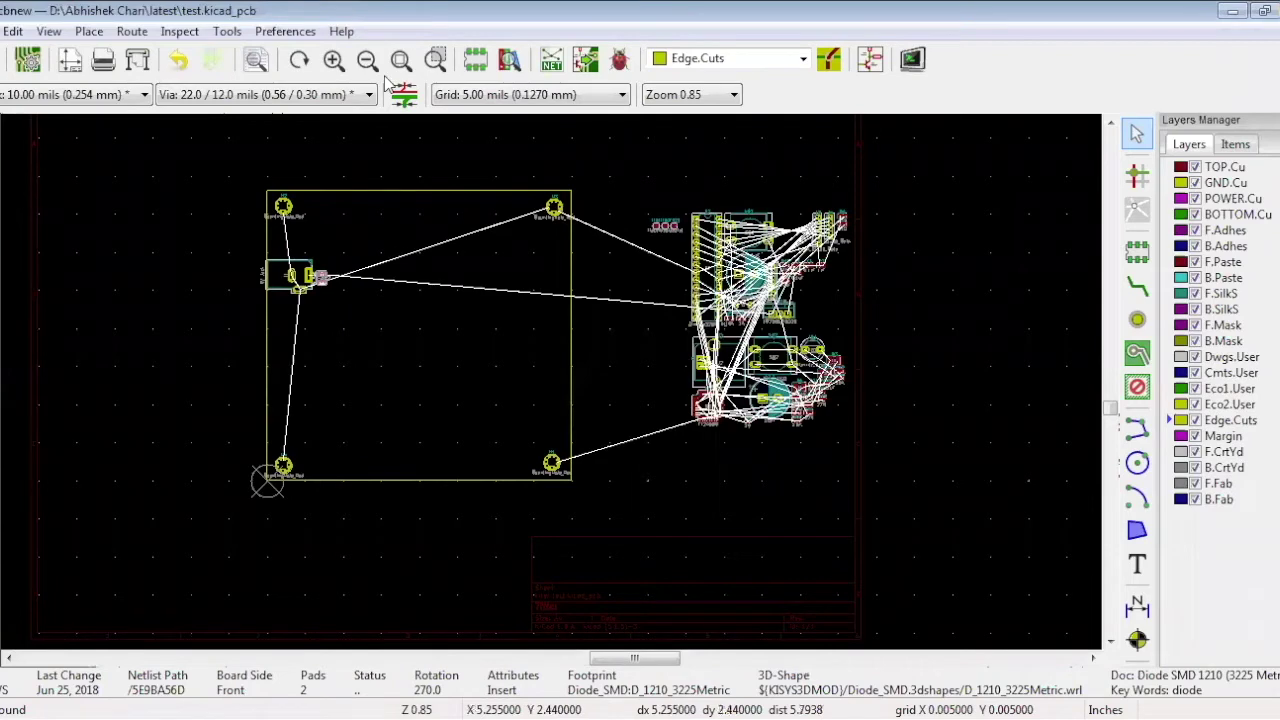
- Zoom in and centre the board, check the schematic, then bring the unplaced footprints into view
{"action": "left_click", "coordinate": [333, 60]}
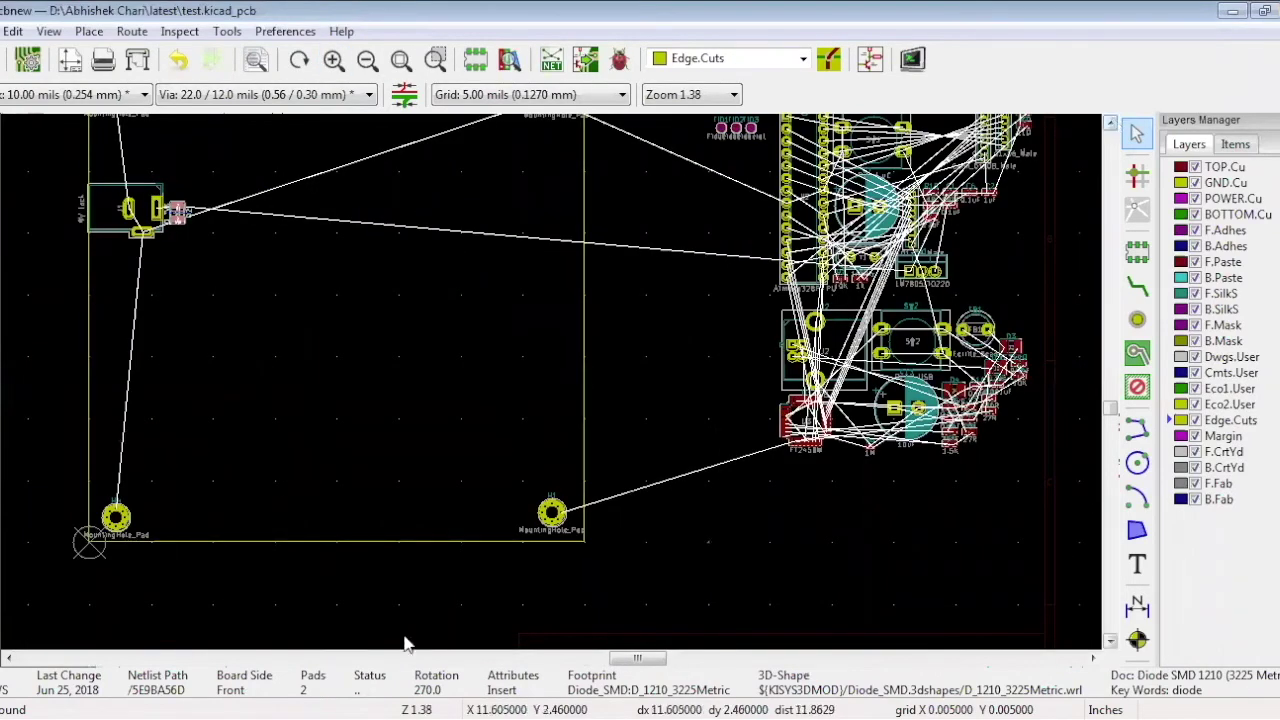
{"action": "left_click", "coordinate": [1110, 122]}
{"action": "scroll", "coordinate": [16, 660], "scroll_direction": "up", "scroll_amount": 2}
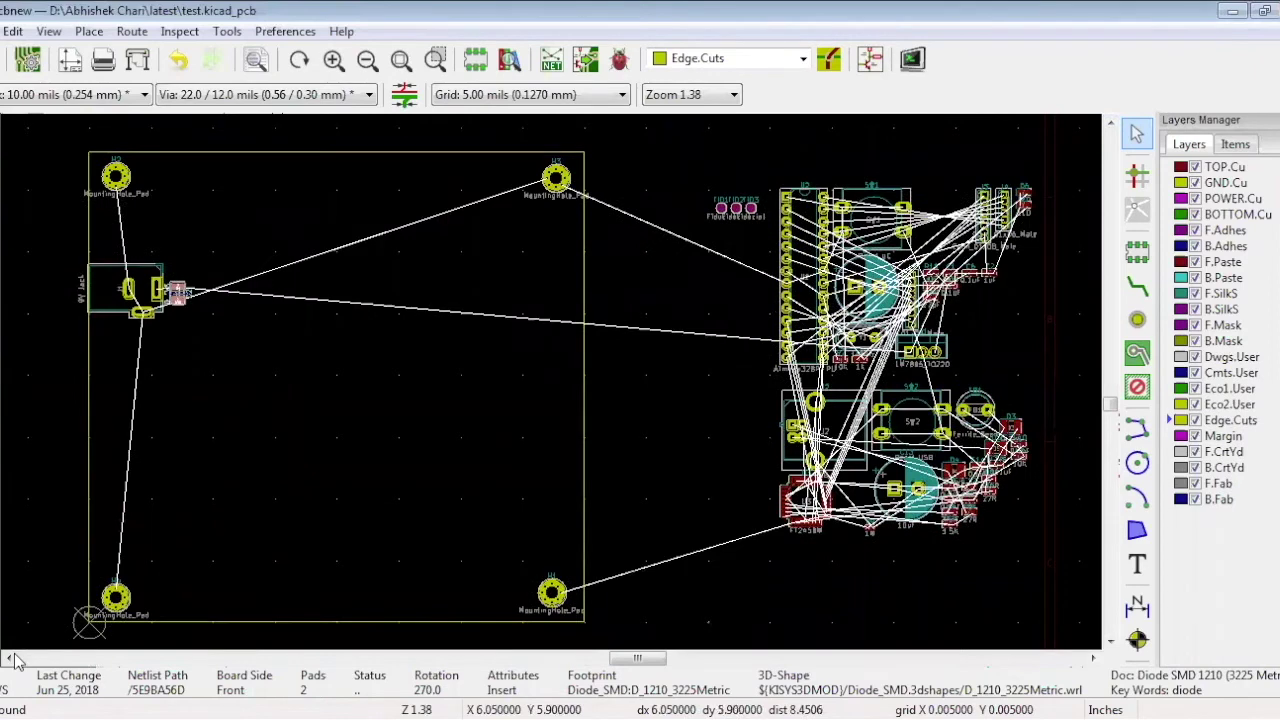
{"action": "left_click", "coordinate": [8, 658]}
{"action": "scroll", "coordinate": [608, 227], "scroll_direction": "left", "scroll_amount": 4}
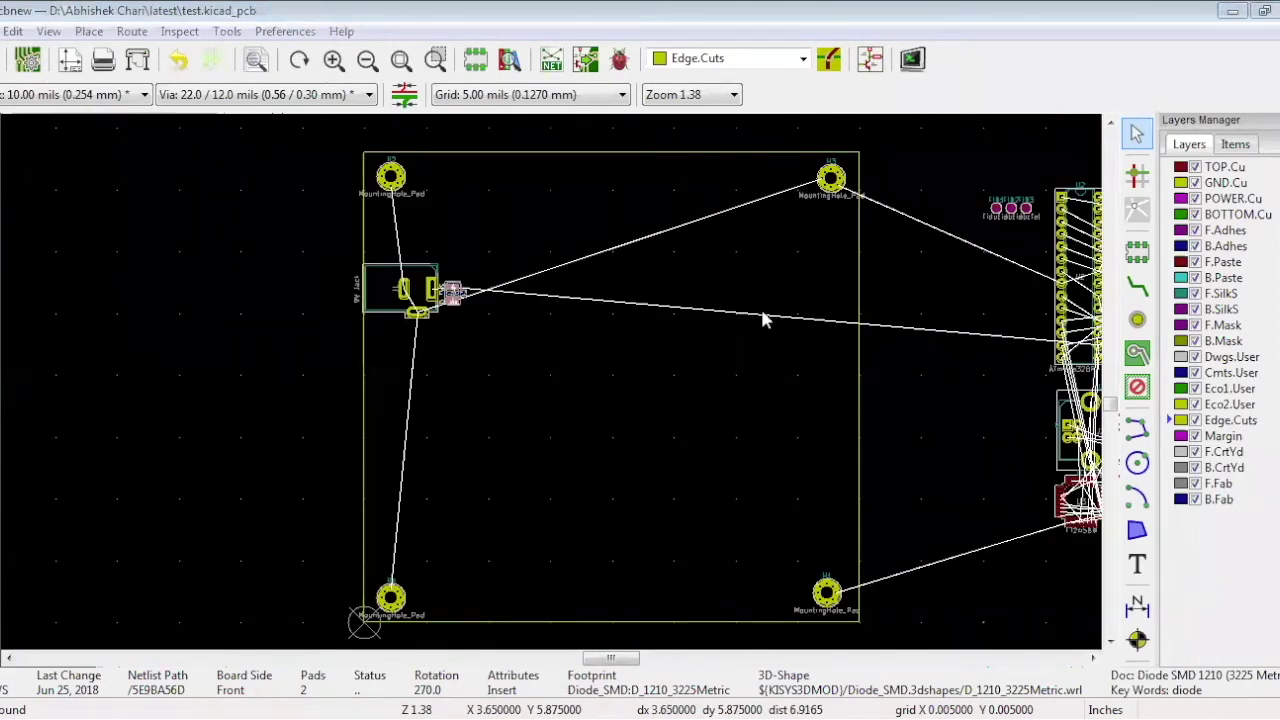
{"action": "key", "text": "alt+Tab"}
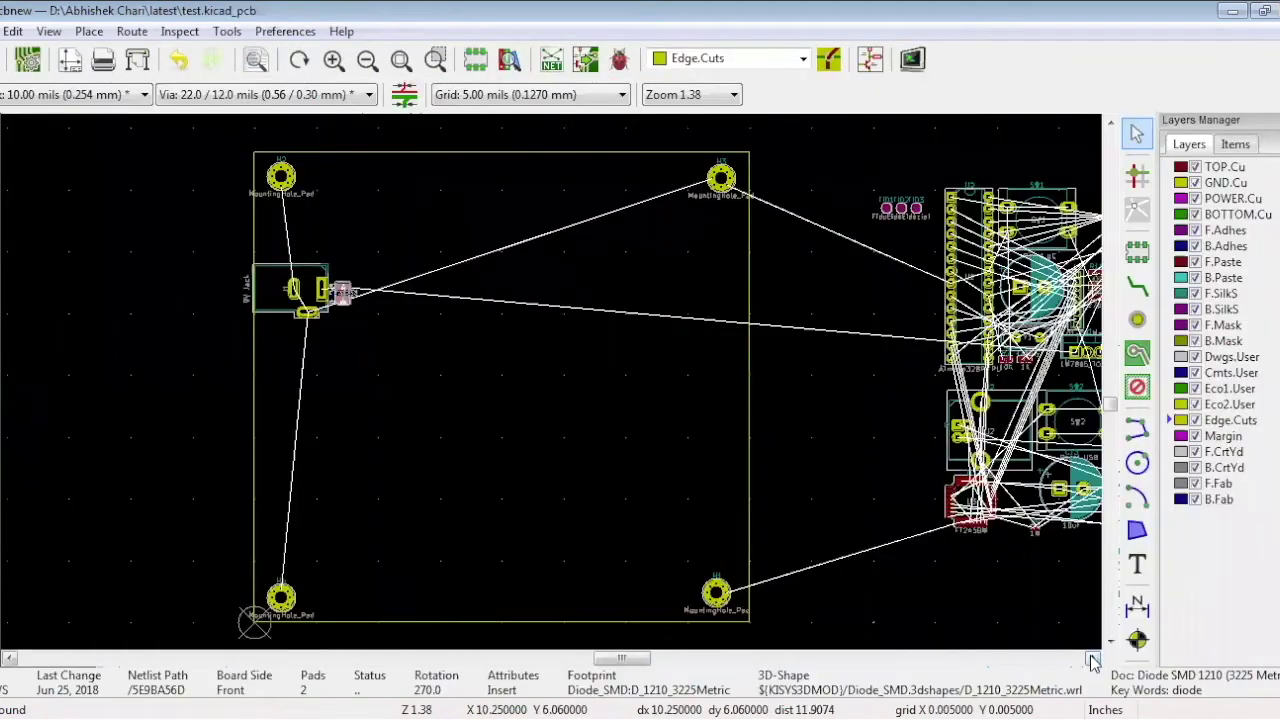
{"action": "left_click", "coordinate": [1094, 659]}
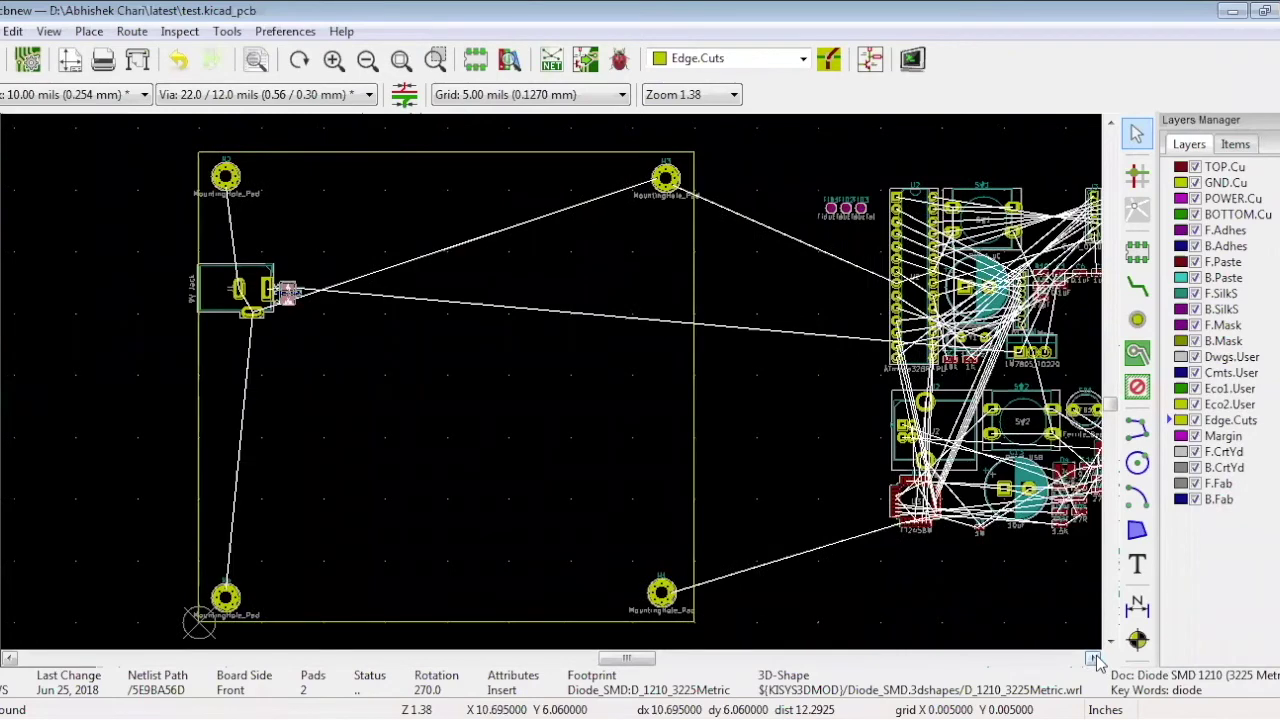
- Move the TO-220 regulator onto the board, rotate it vertical and drop it right of the diode
{"action": "left_click", "coordinate": [1094, 659]}
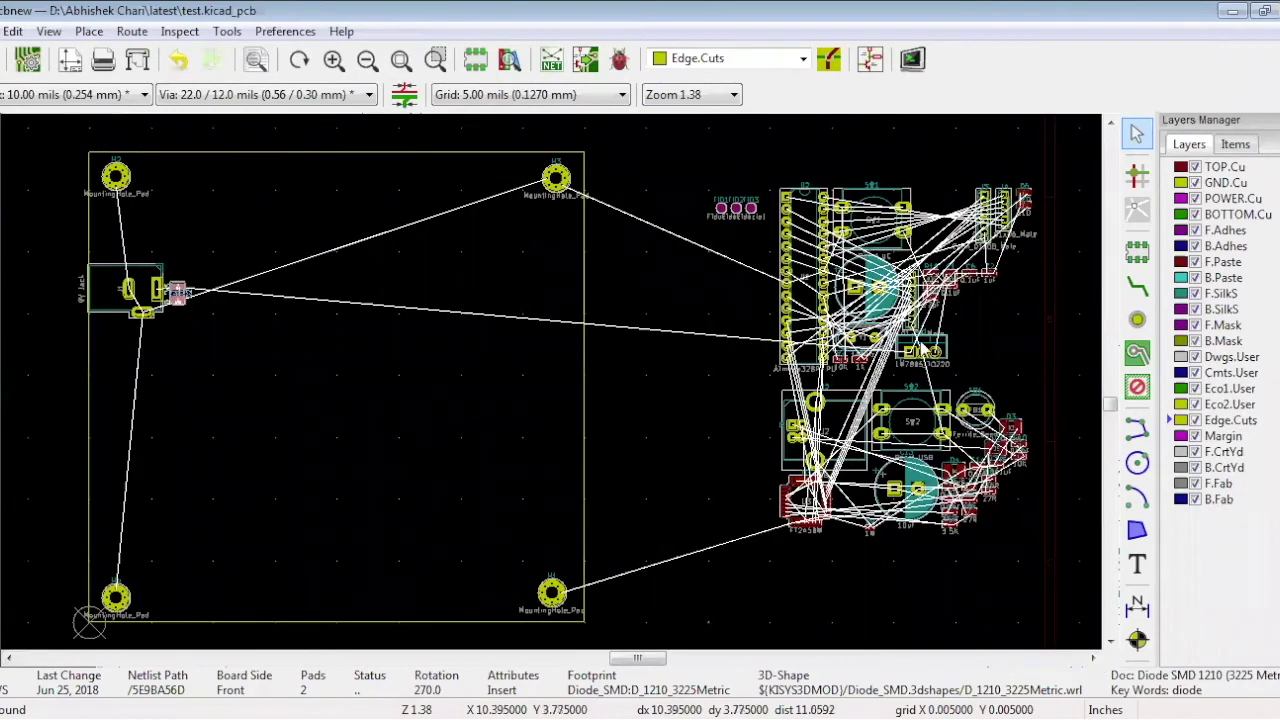
{"action": "left_click", "coordinate": [918, 350]}
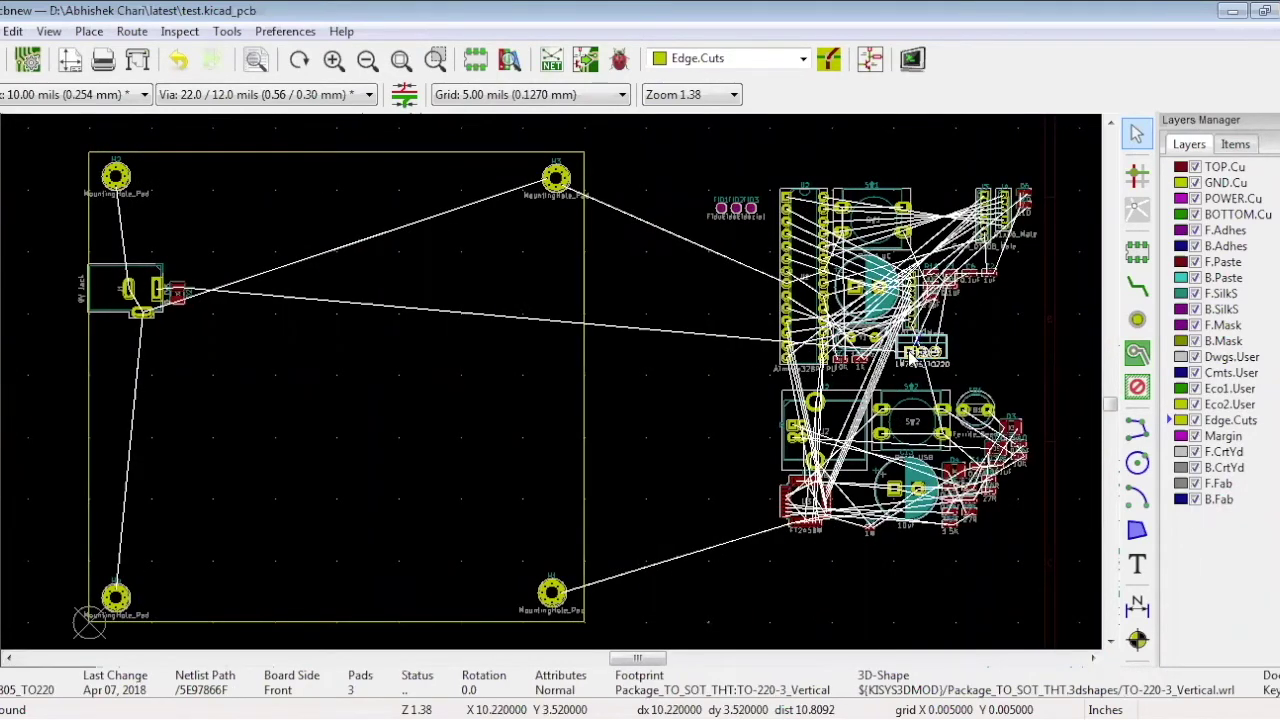
{"action": "left_click_drag", "start_coordinate": [918, 350], "coordinate": [310, 268]}
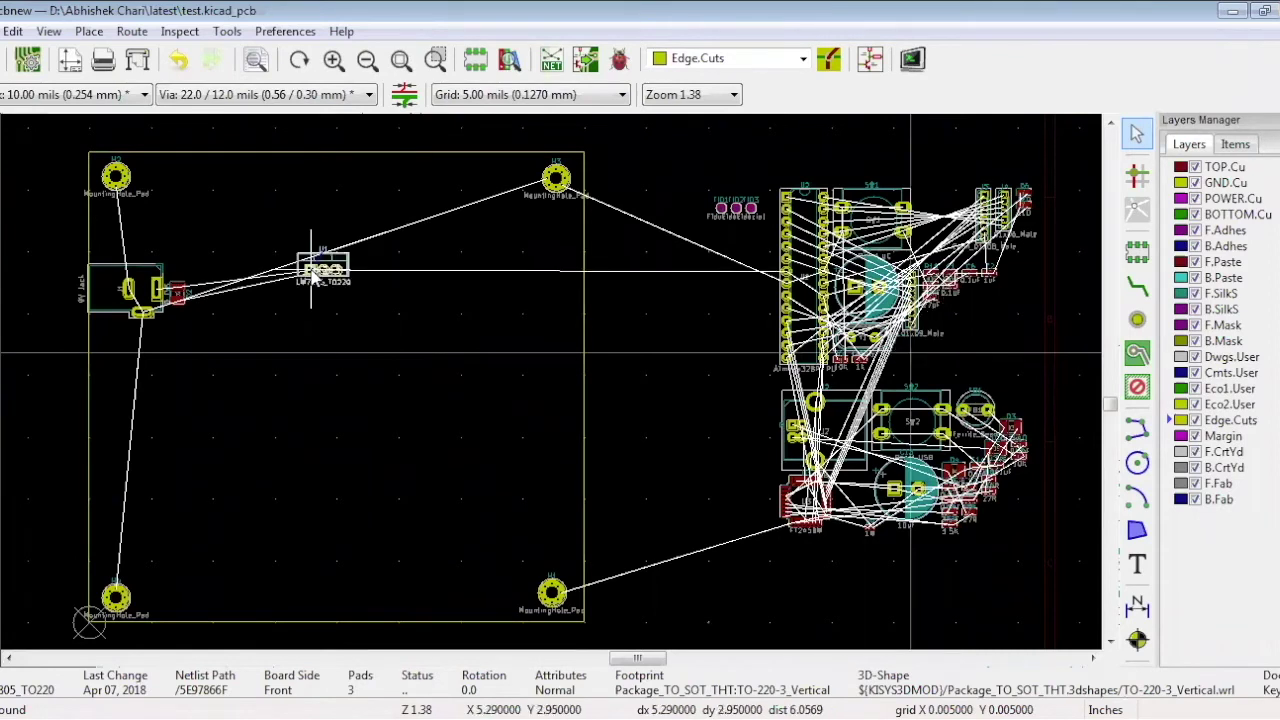
{"action": "left_click_drag", "start_coordinate": [228, 318], "coordinate": [243, 305]}
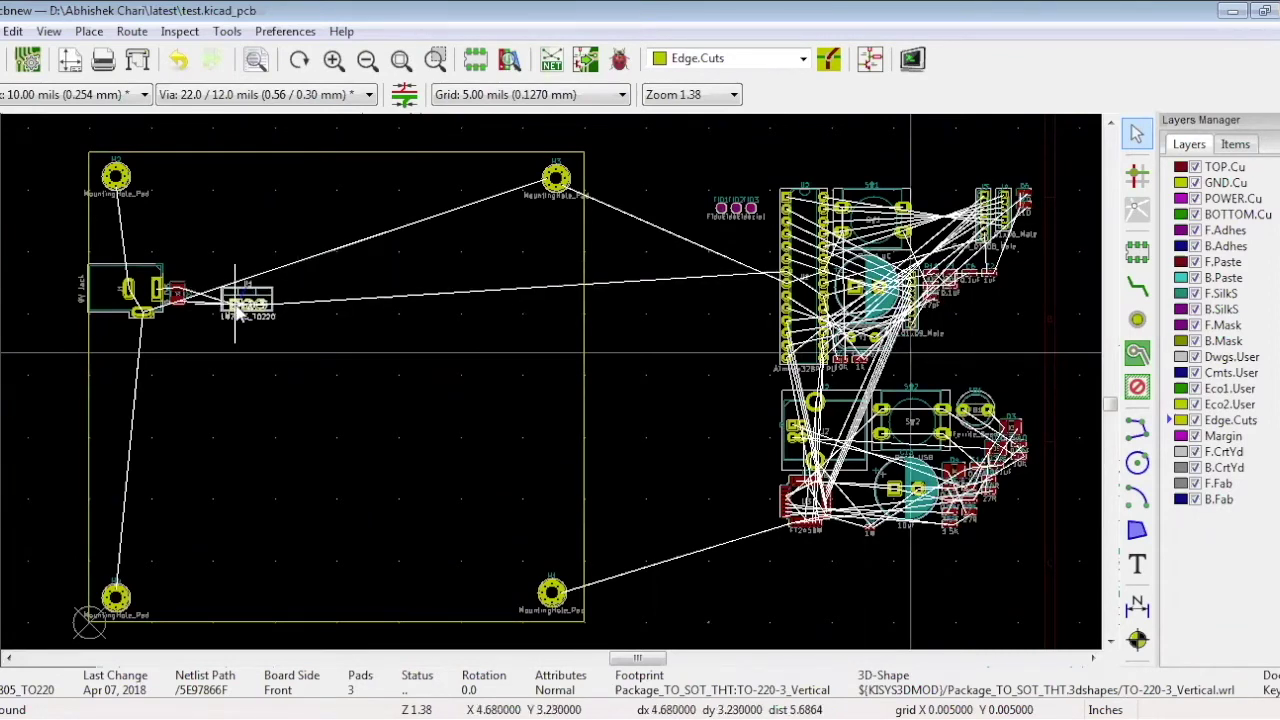
{"action": "key", "text": "r"}
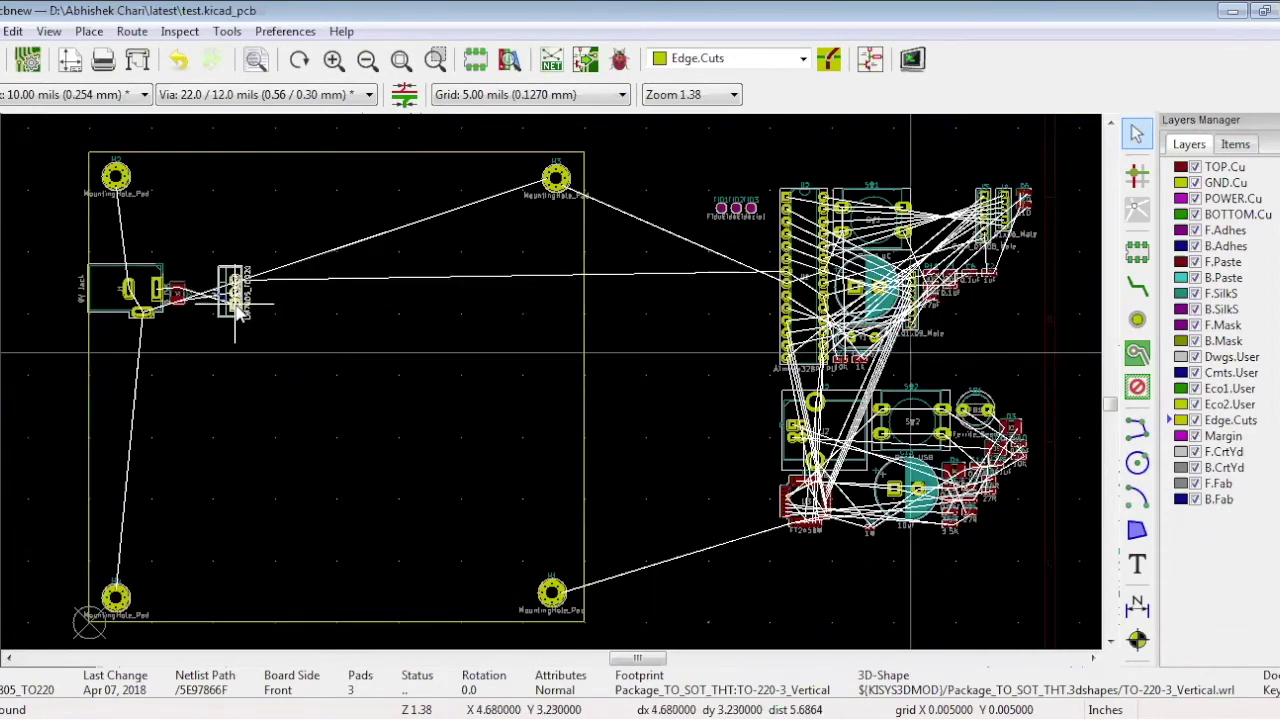
{"action": "left_click_drag", "start_coordinate": [239, 312], "coordinate": [222, 288]}
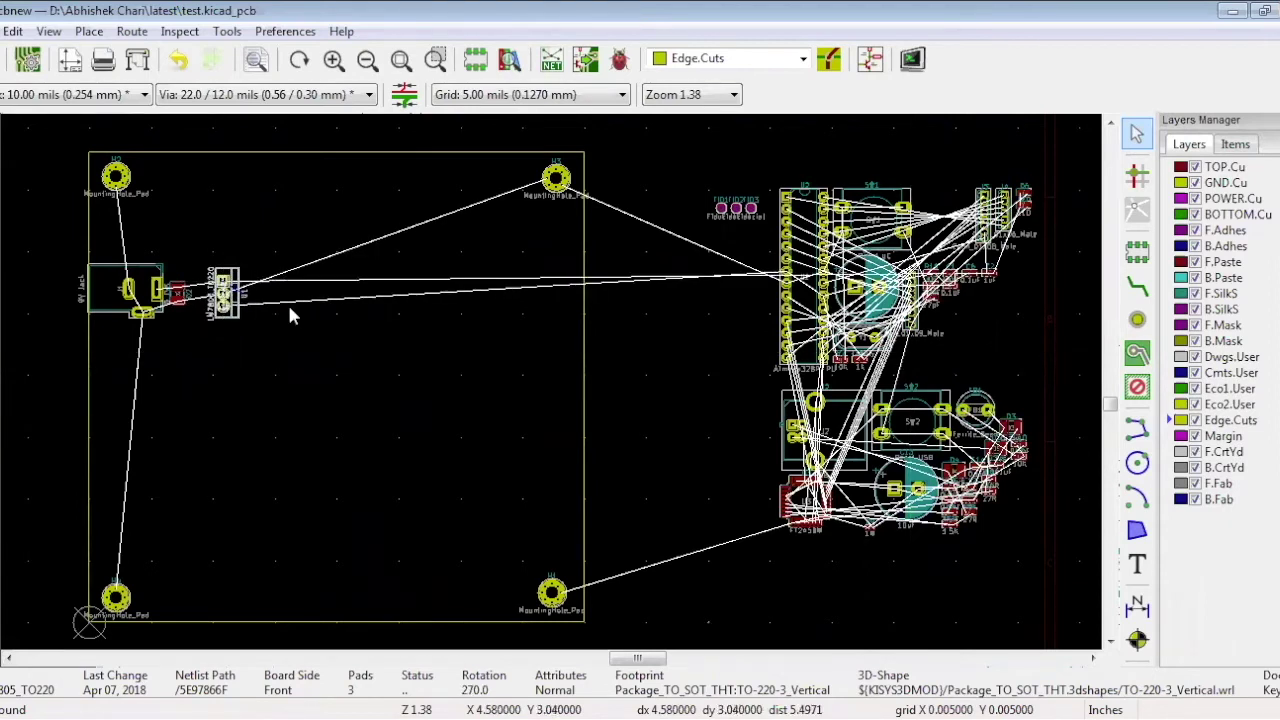
{"action": "left_click", "coordinate": [287, 302]}
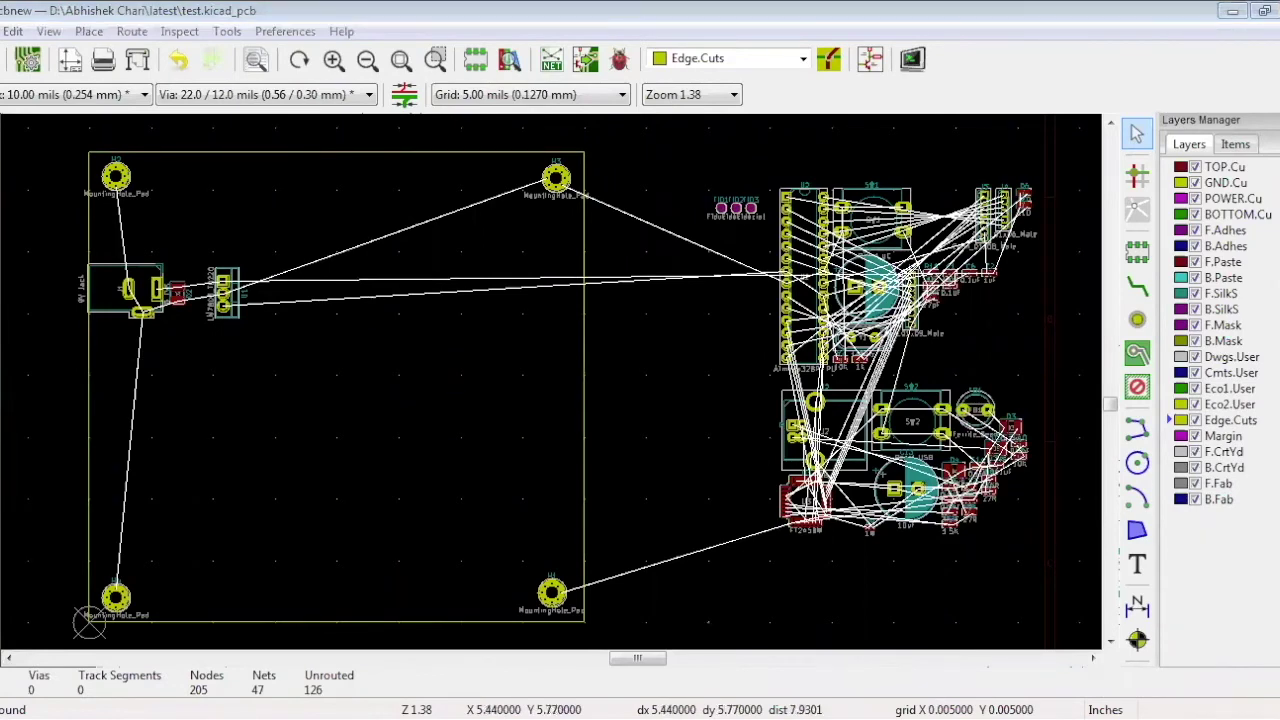
{"action": "left_click", "coordinate": [334, 60]}
- Zoom back out to the whole board and switch to the Eeschema schematic window
{"action": "left_click", "coordinate": [366, 60]}
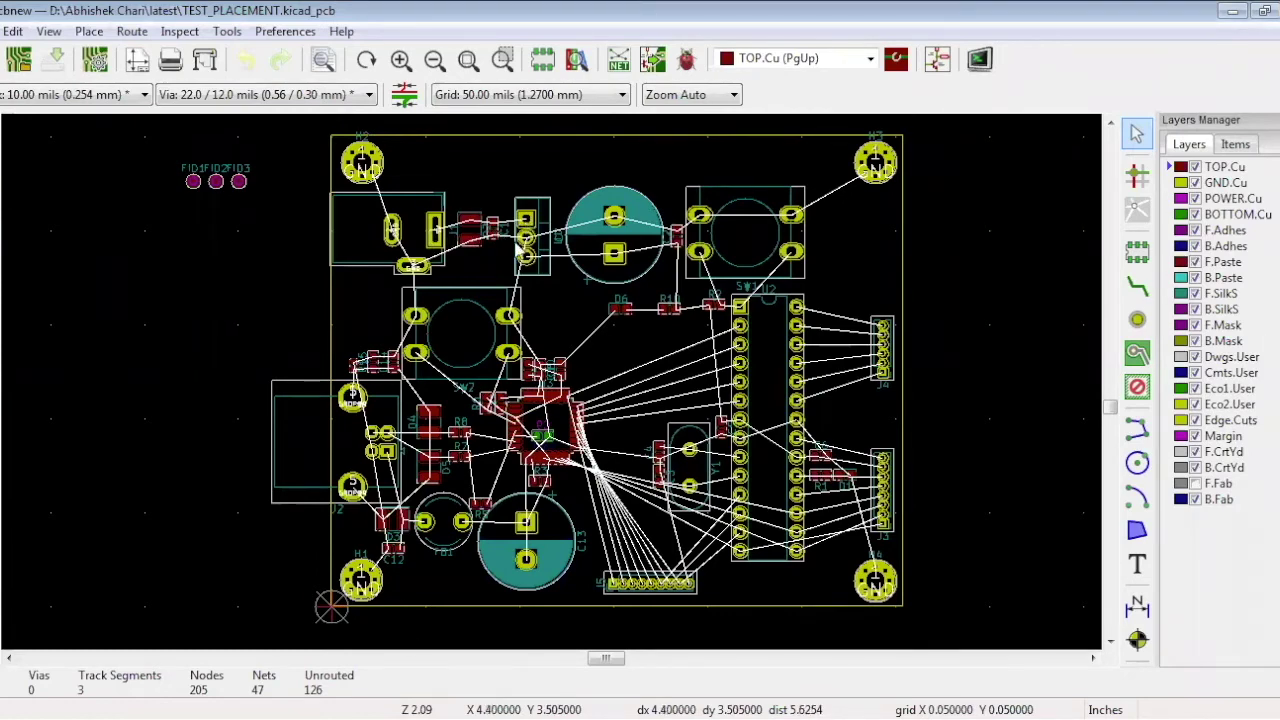
{"action": "key", "text": "alt+Tab"}
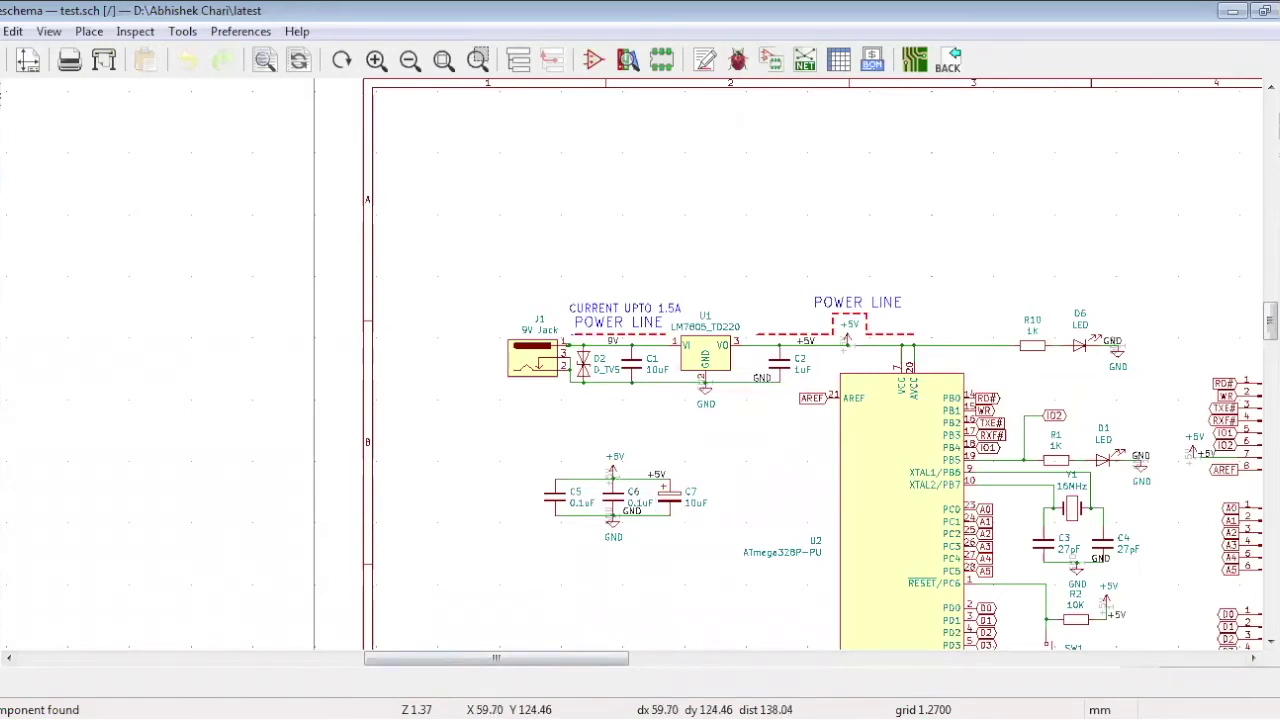
- Bring the TEST_PLACEMENT board layout forward and inspect a GND pad's details
{"action": "key", "text": "alt+Tab"}
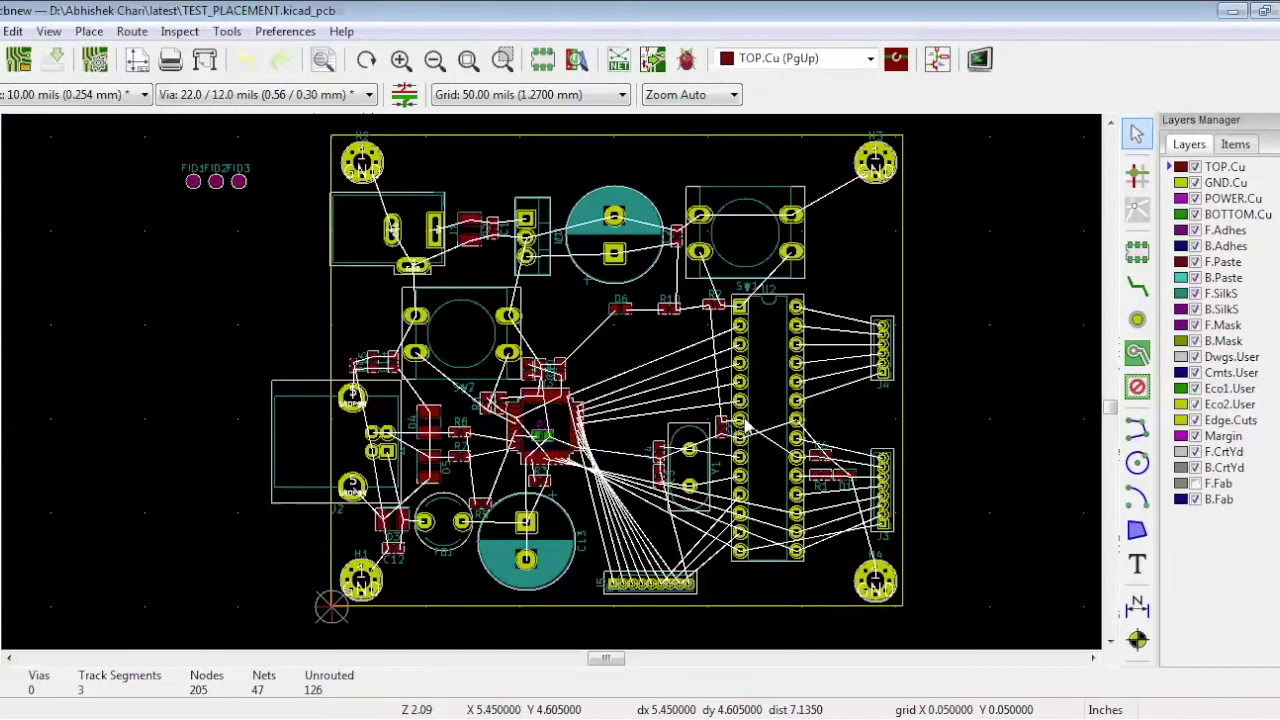
{"action": "left_click", "coordinate": [820, 455]}
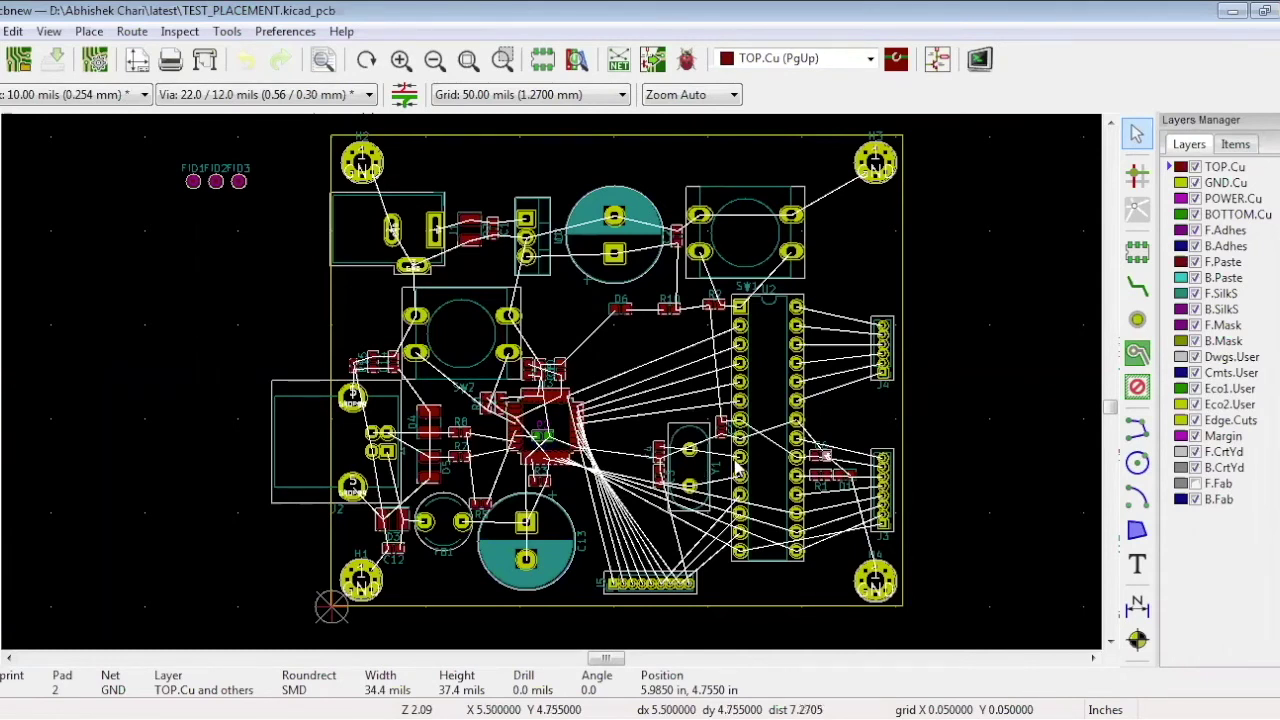
- Switch from the board layout to the test.sch schematic in Eeschema
{"action": "key", "text": "alt+Tab"}
{"action": "key", "text": "alt+Tab"}
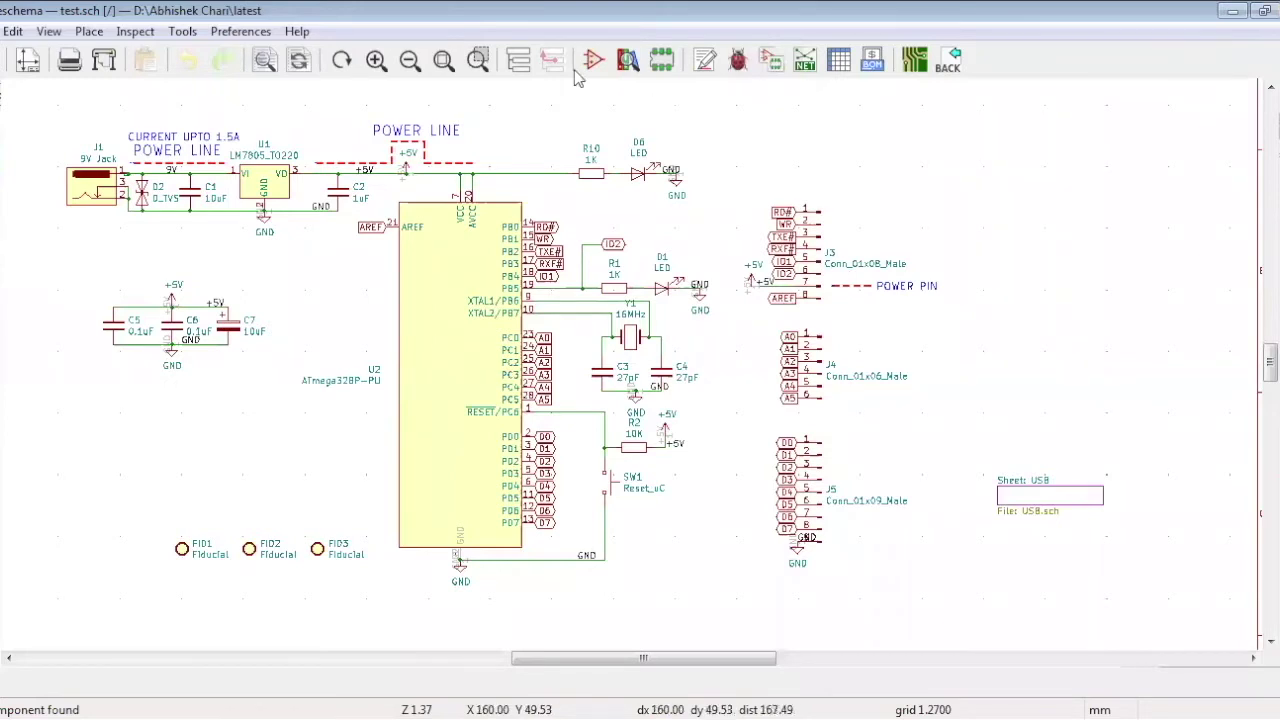
- Enter the USB sub-sheet of the schematic, then switch back to the board layout
{"action": "left_click", "coordinate": [518, 60]}
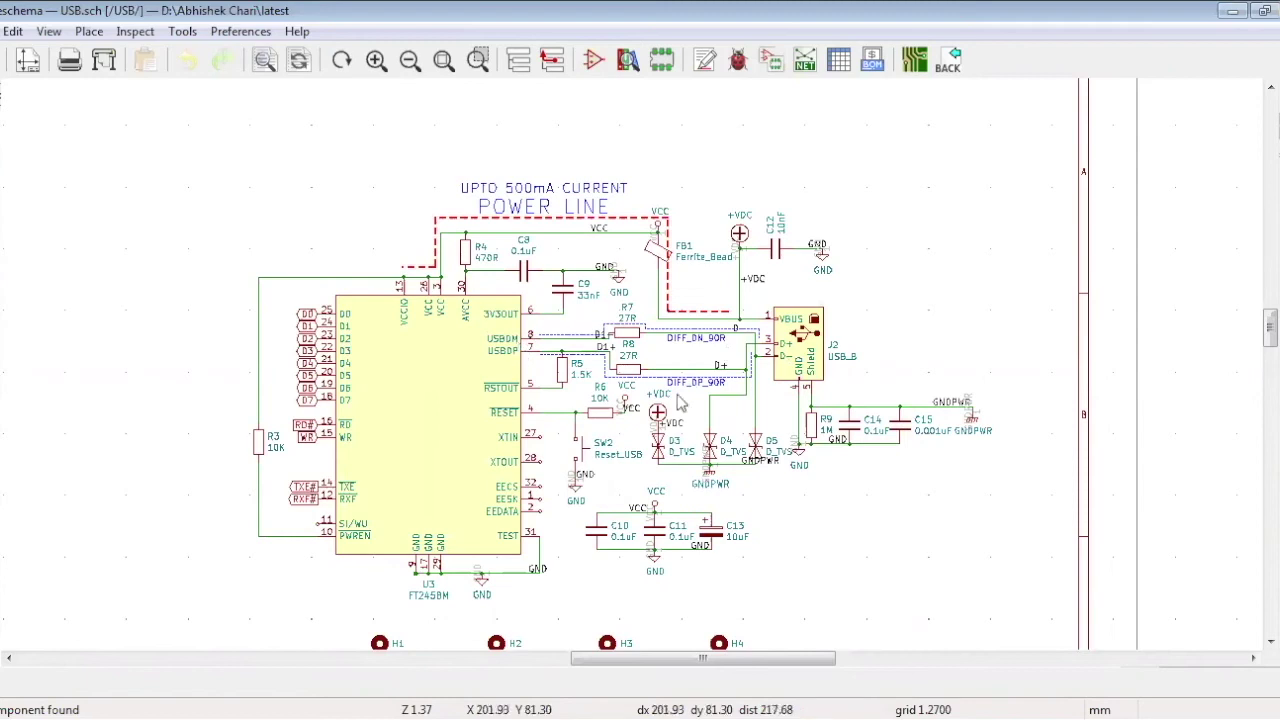
{"action": "key", "text": "alt+Tab"}
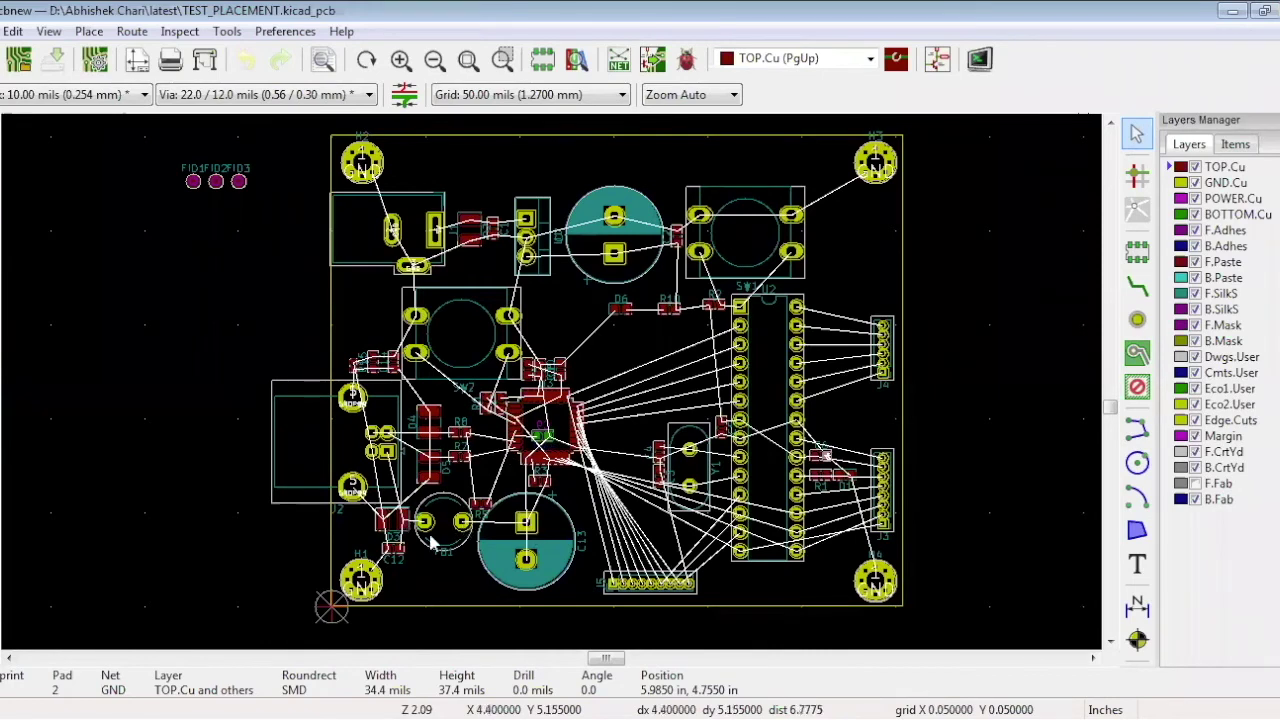
- Compare the USB schematic with the board, ending on the layout around U3
{"action": "key", "text": "alt+Tab"}
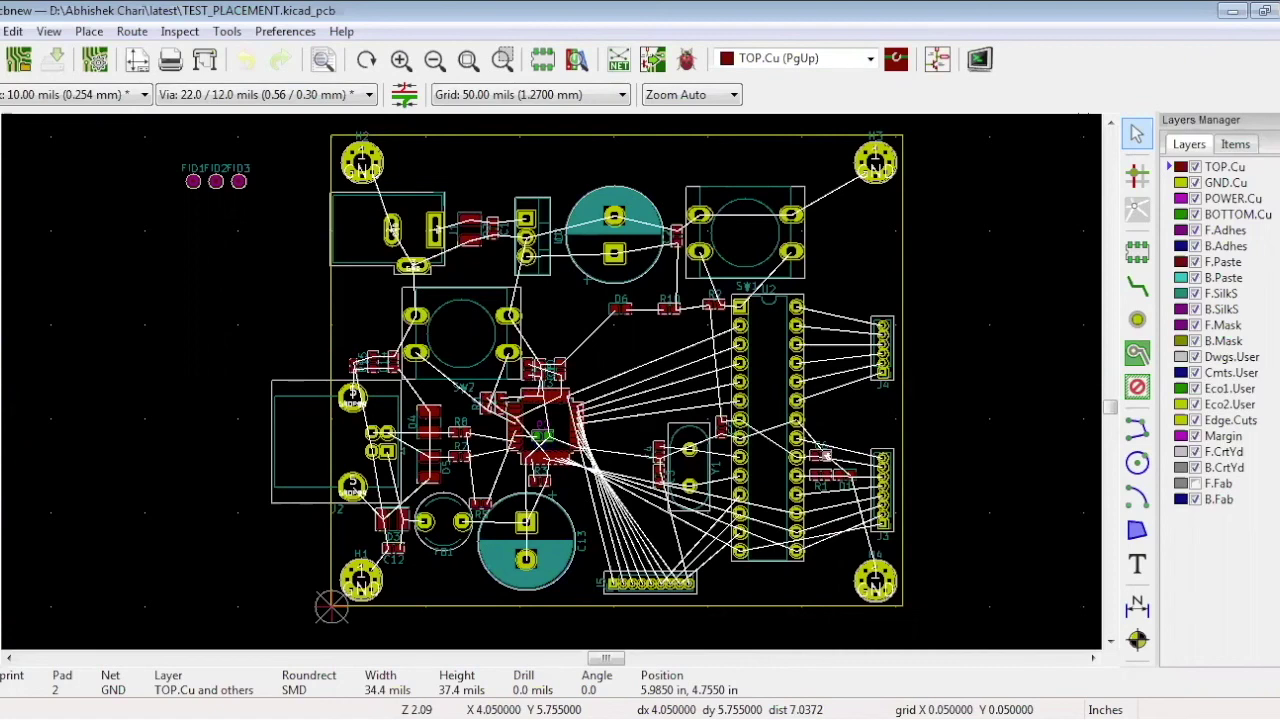
{"action": "key", "text": "alt+Tab"}
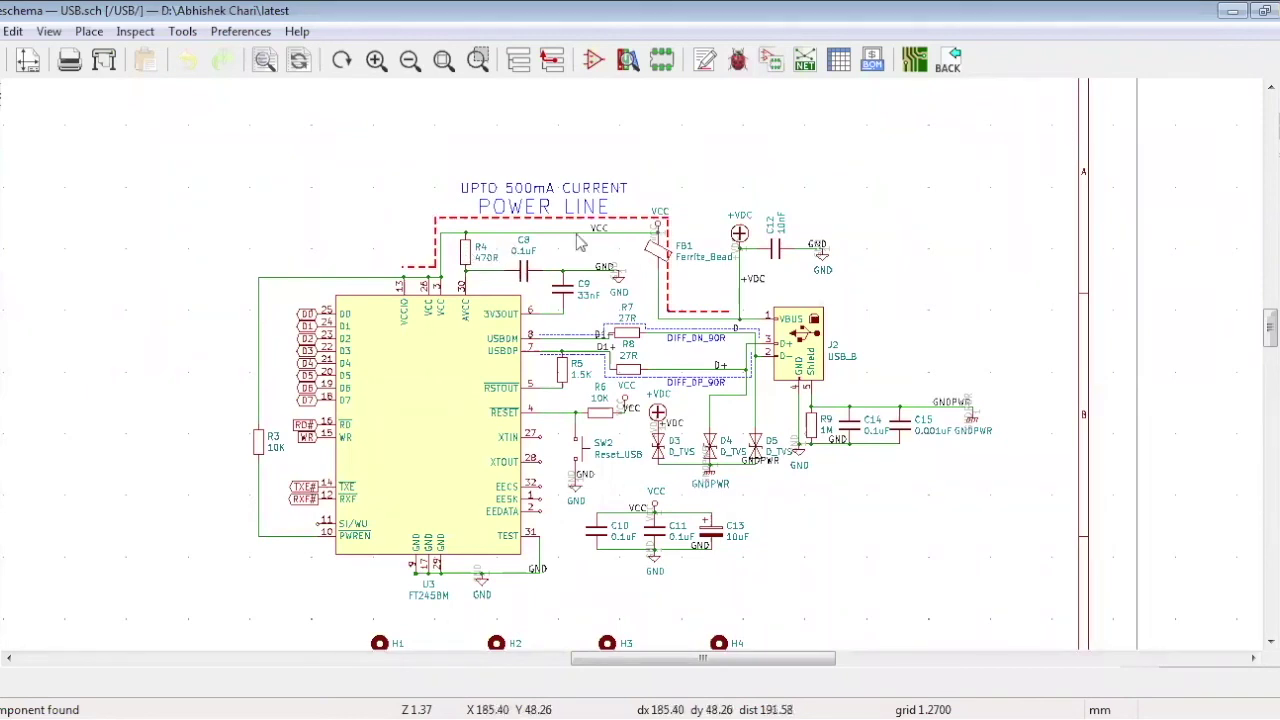
{"action": "key", "text": "alt+Tab"}
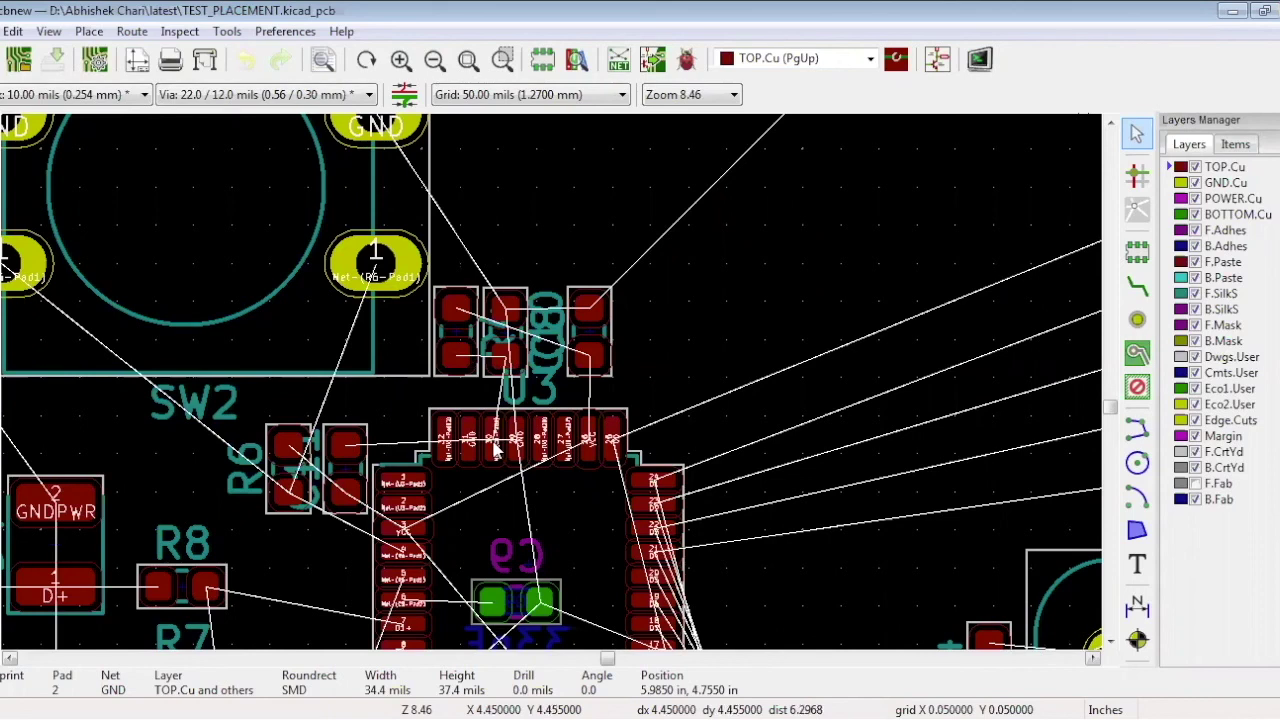
- Zoom out with the mouse wheel until the entire board fits the window
{"action": "scroll", "coordinate": [495, 450], "scroll_direction": "down", "scroll_amount": 1}
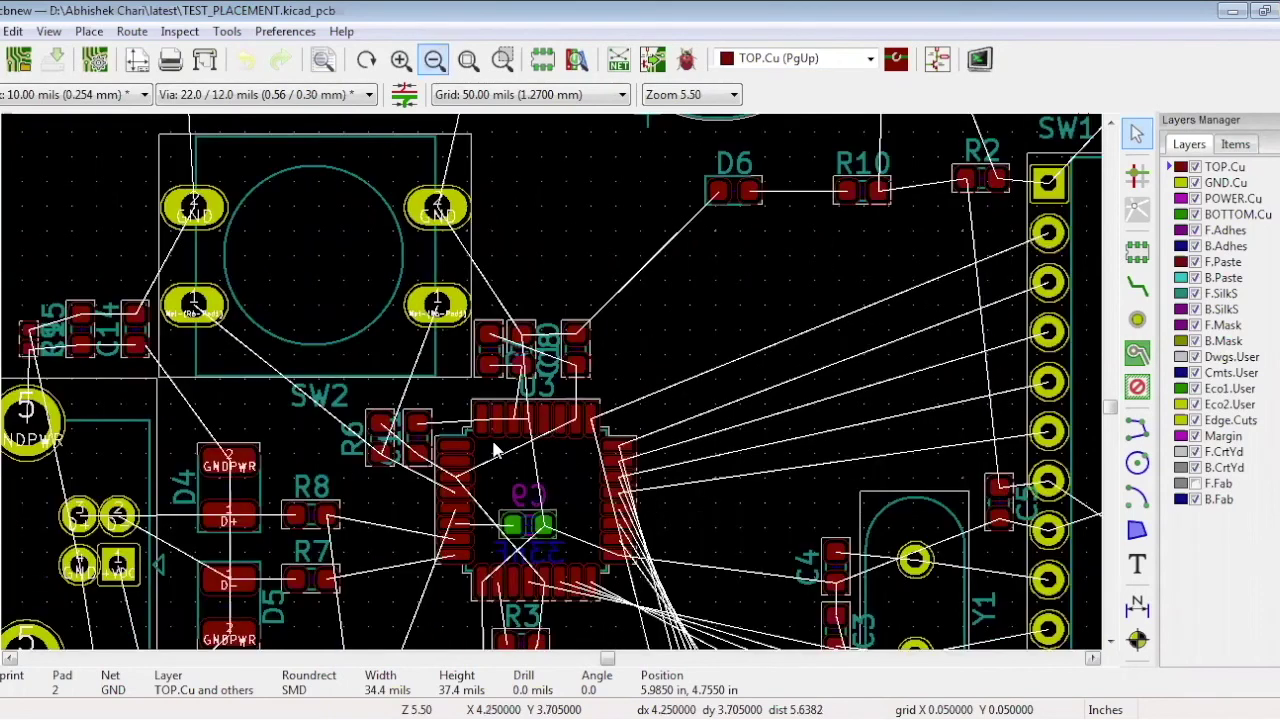
{"action": "scroll", "coordinate": [495, 450], "scroll_direction": "down", "scroll_amount": 2}
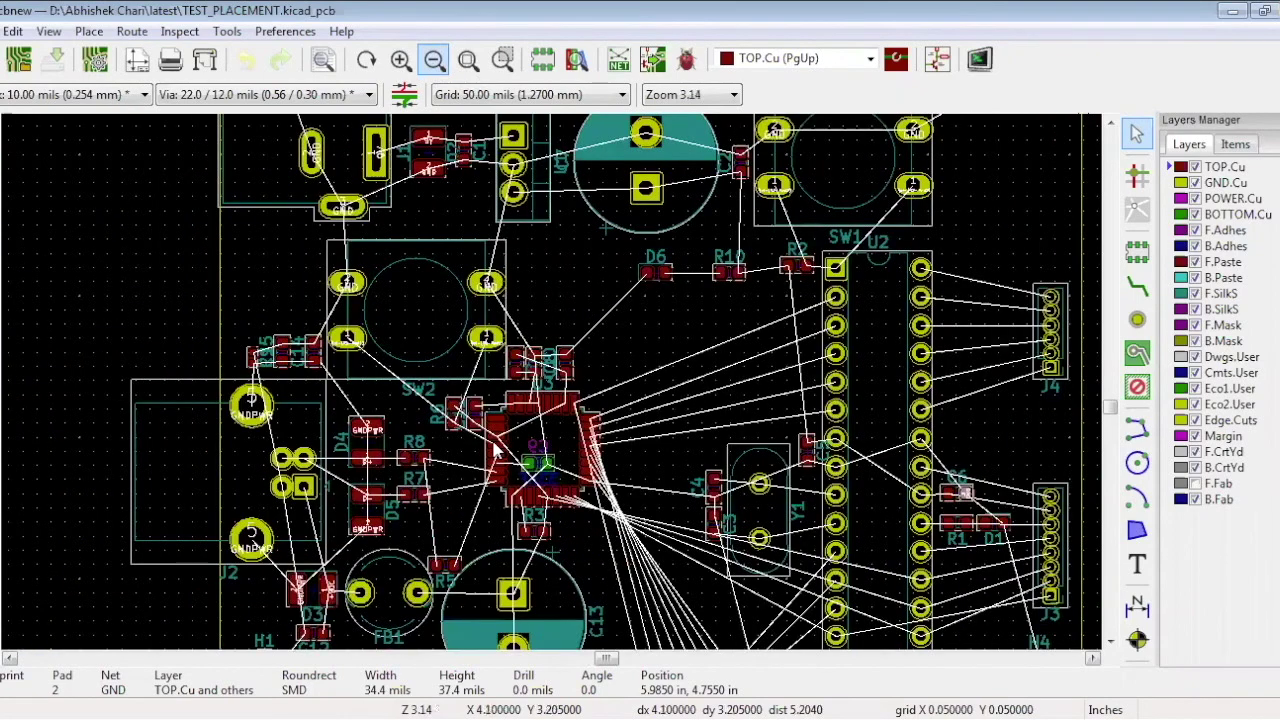